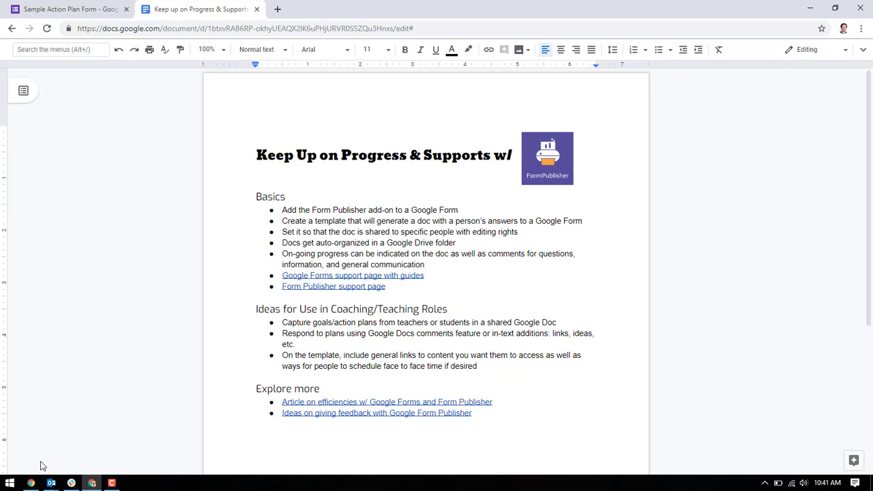
Switch to the Sample Action Plan Form and search the add-ons store for "form publisher".
key("ctrl+Tab")
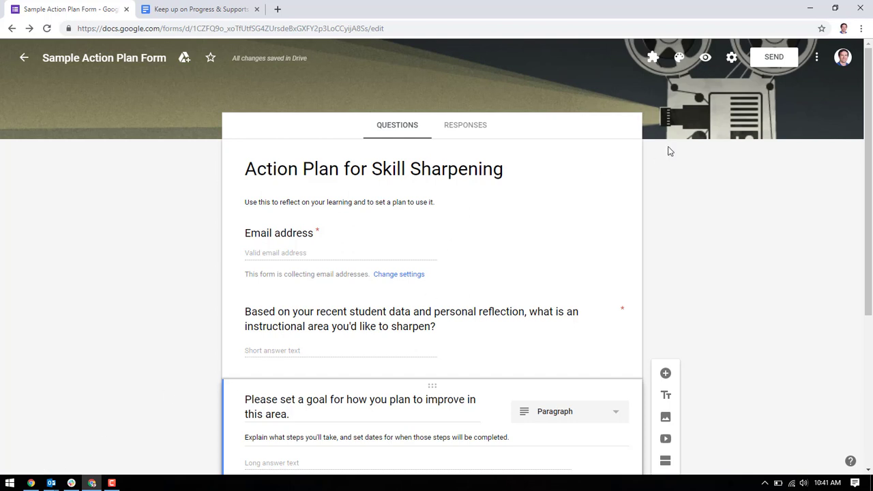
left_click(817, 63)
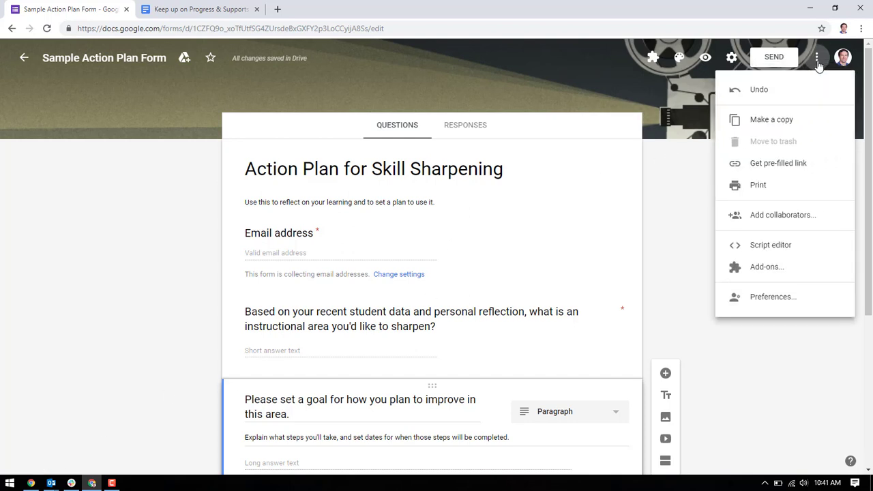
left_click(762, 269)
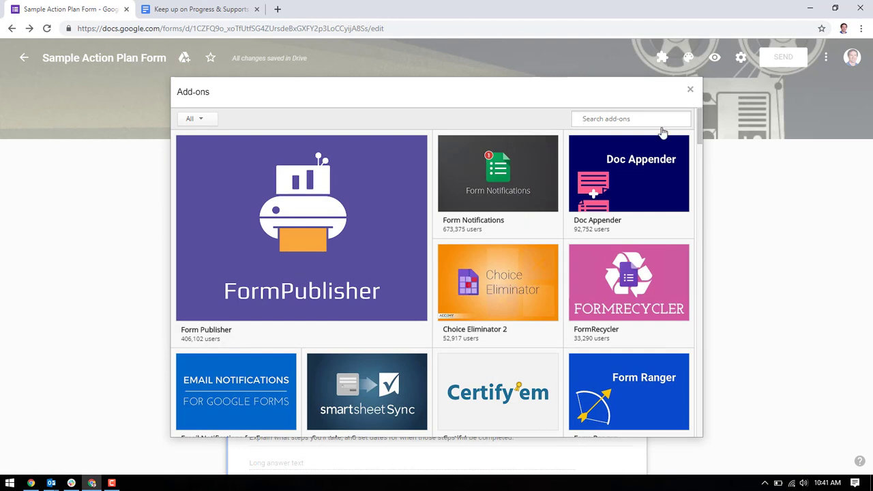
type("fro")
key("Return")
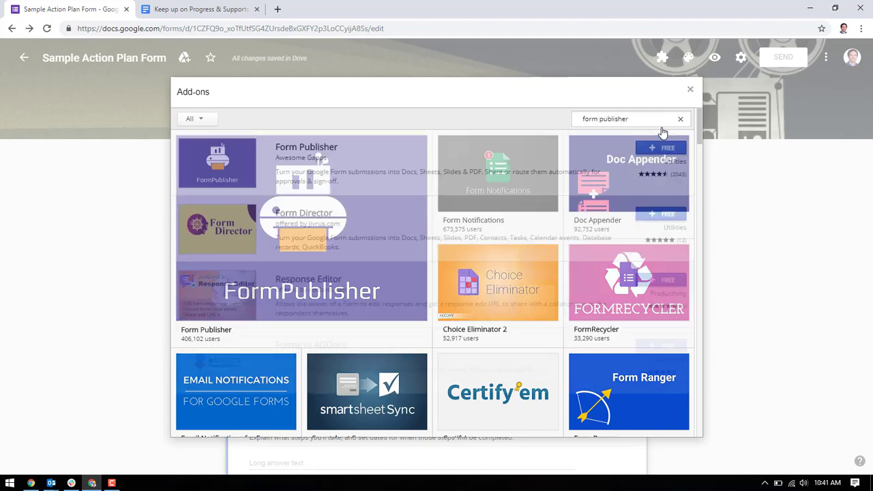
Install the free Form Publisher add-on, choosing the existing Google account and allowing the requested permissions.
left_click(657, 150)
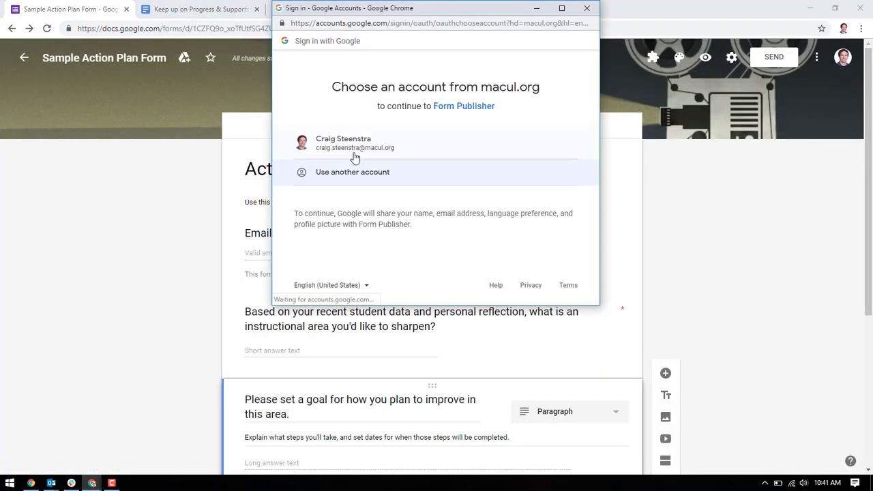
left_click(351, 154)
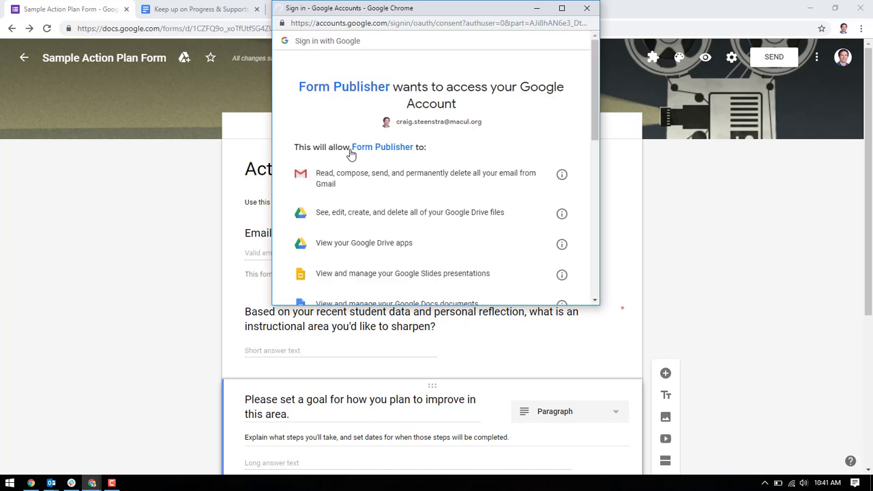
scroll(429, 191, "down", 5)
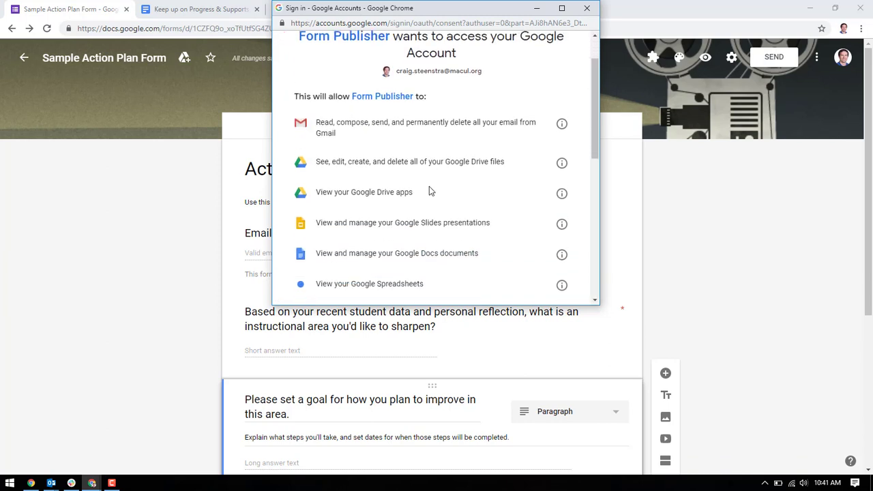
scroll(429, 191, "down", 4)
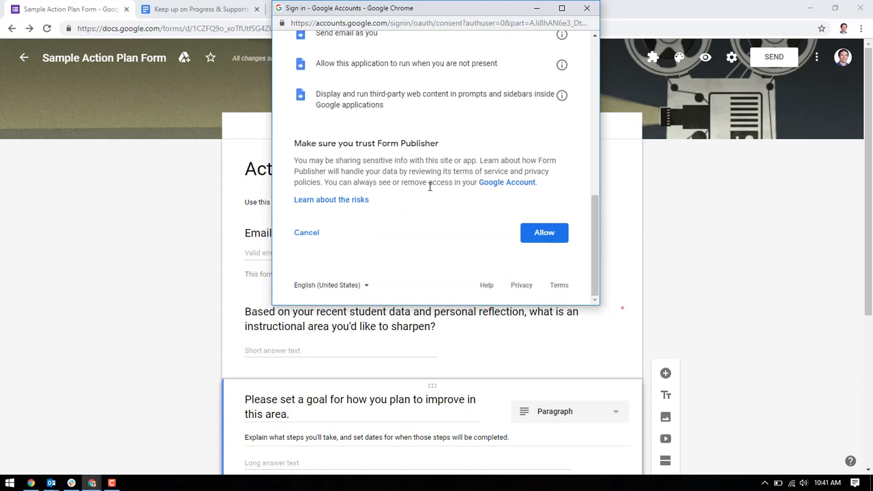
left_click(545, 233)
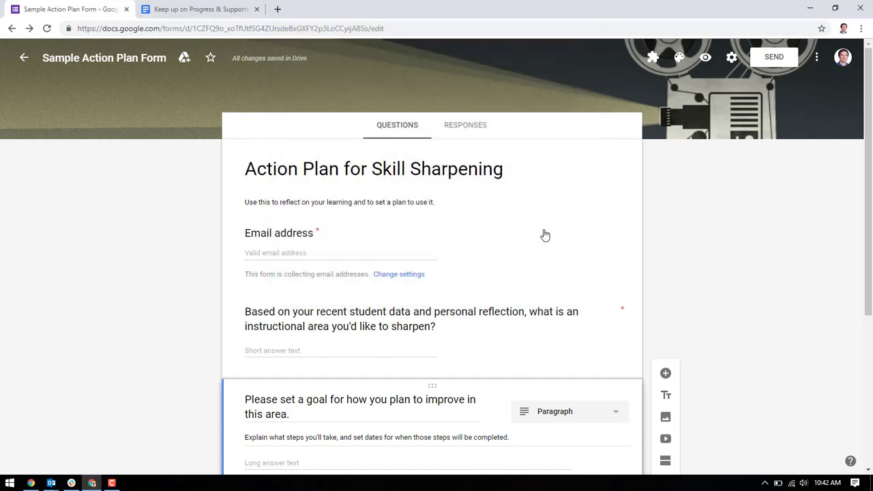
Start the Form Publisher setup for the form and select the pre-formatted Google Document template.
left_click(834, 215)
left_click(653, 60)
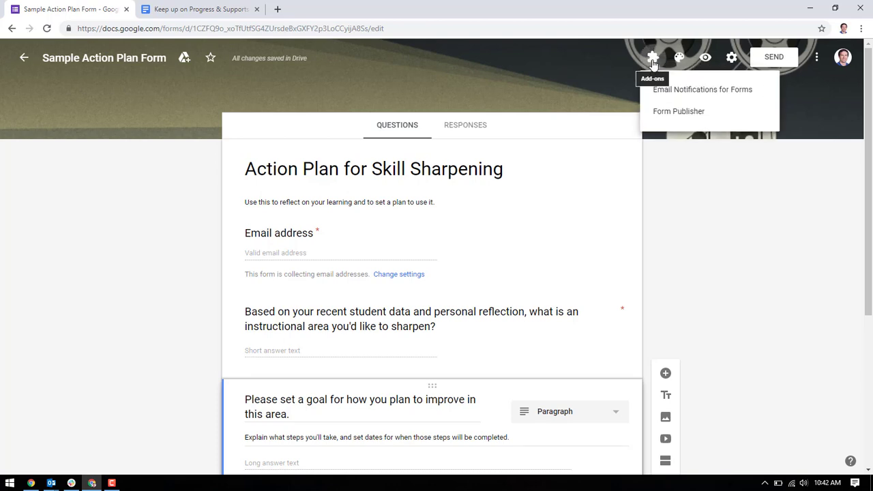
left_click(661, 113)
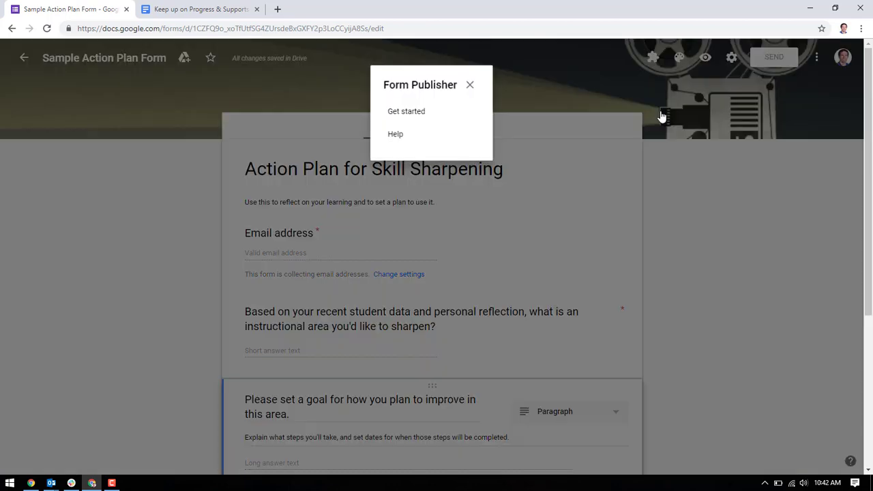
left_click(414, 115)
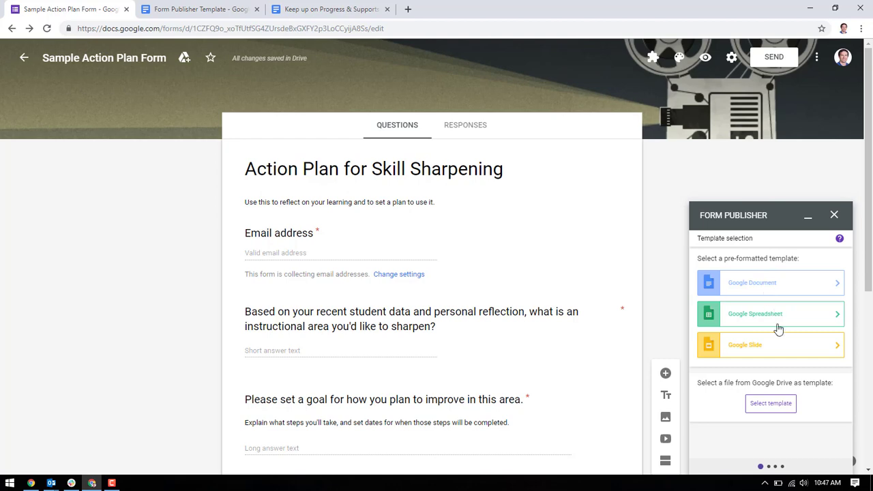
left_click(758, 288)
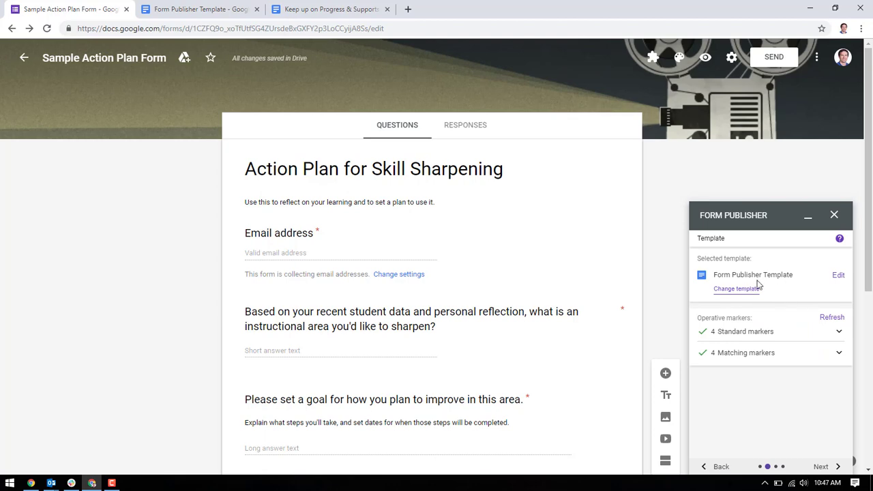
Review the template's standard markers and matching markers against the form's questions.
left_click(786, 332)
scroll(786, 340, "down", 1)
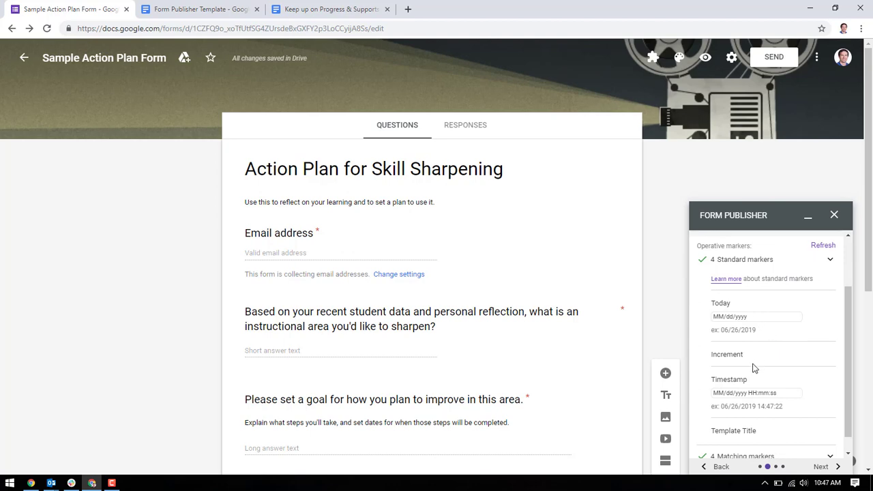
scroll(754, 369, "down", 1)
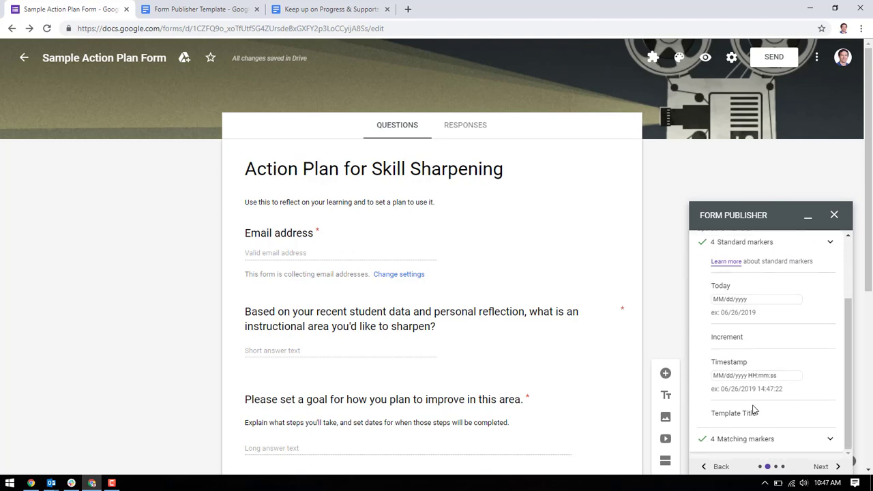
scroll(754, 409, "down", 1)
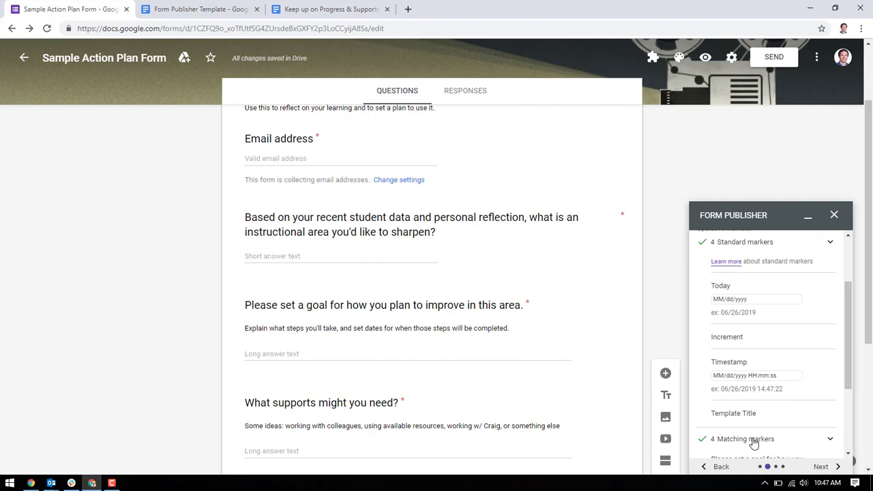
scroll(775, 390, "down", 2)
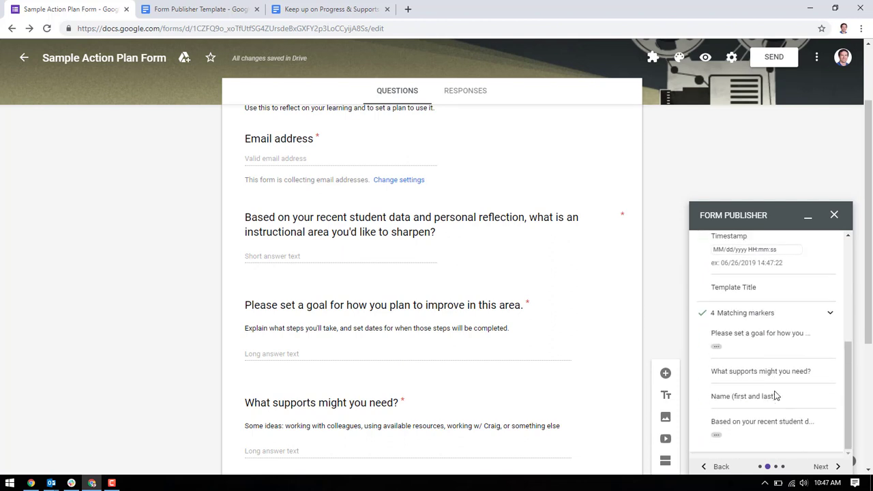
scroll(753, 346, "down", 1)
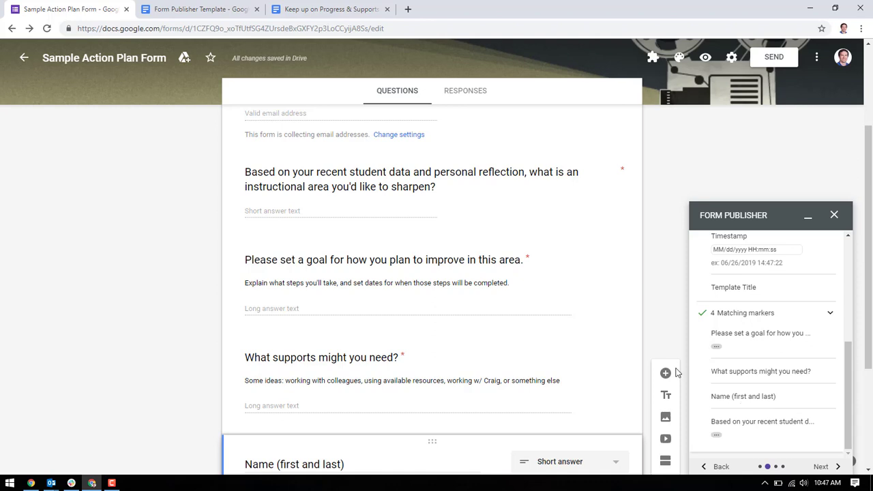
scroll(502, 286, "up", 3)
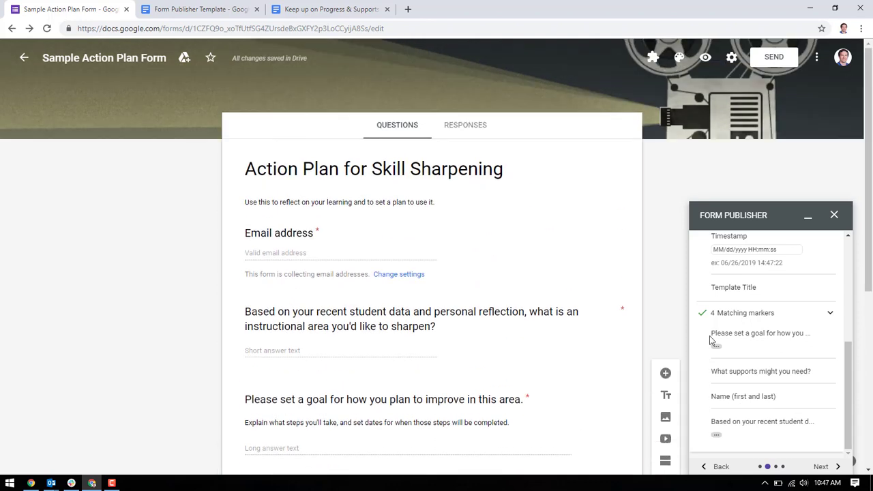
scroll(751, 334, "up", 3)
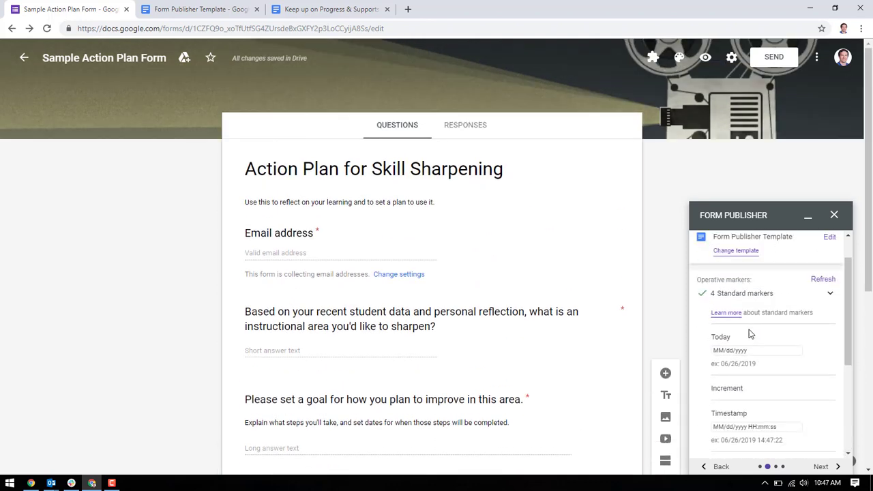
scroll(751, 334, "up", 1)
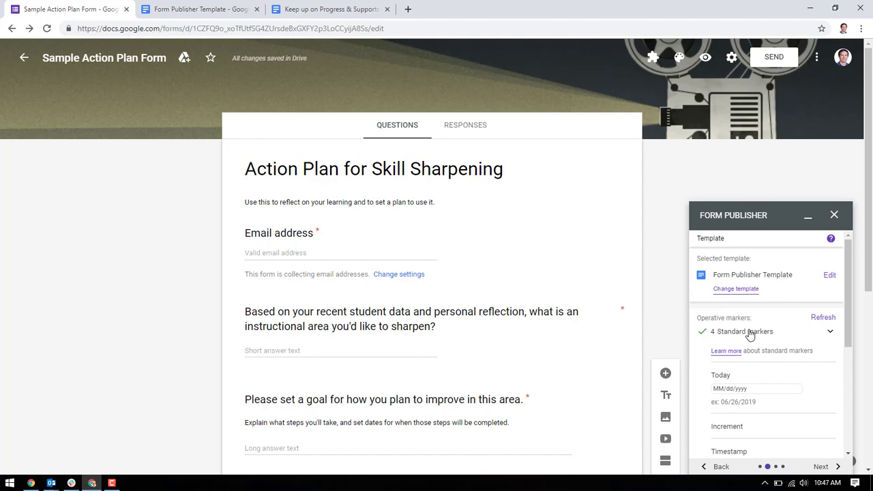
Open the selected Form Publisher template for editing and close the other, older template document.
left_click(829, 275)
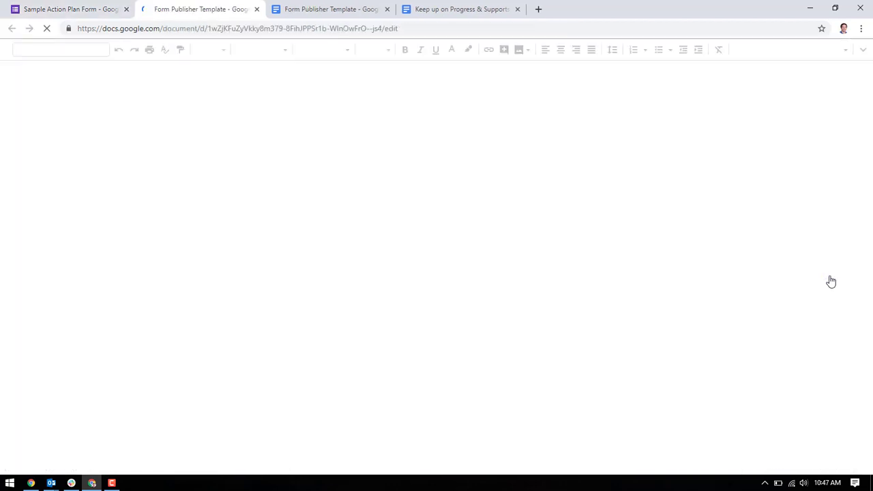
left_click(388, 10)
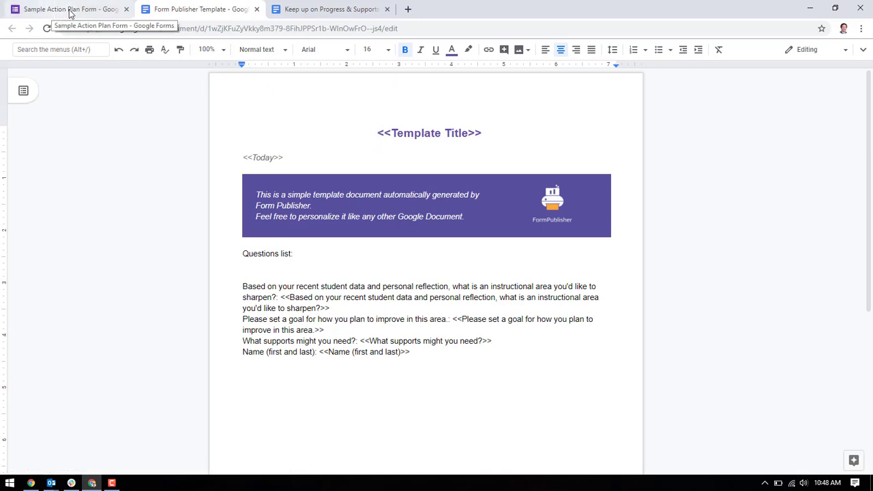
Delete the purple banner table below the date marker, together with the Form Publisher logo image.
left_click(374, 182)
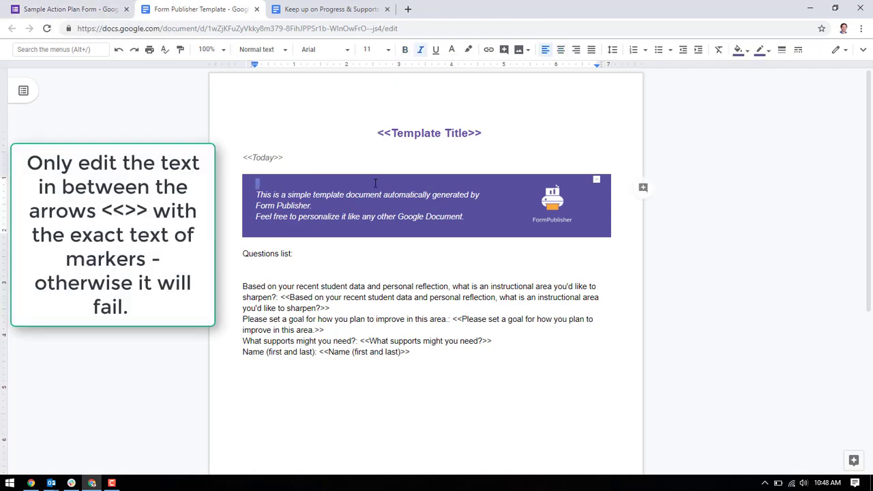
right_click(506, 212)
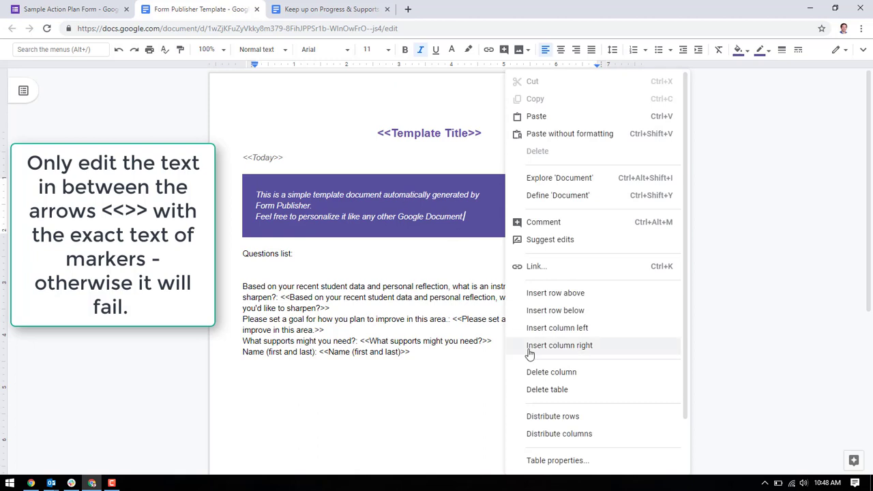
scroll(528, 353, "down", 2)
left_click(546, 328)
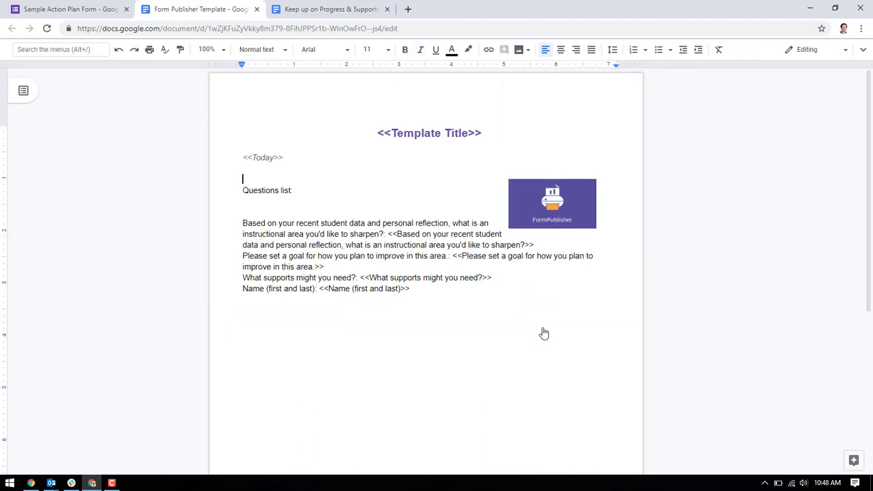
left_click(541, 216)
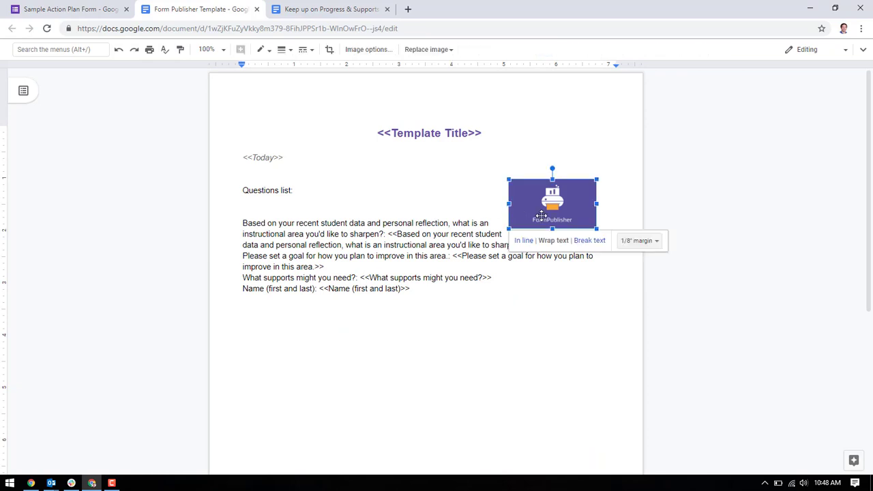
key("Delete")
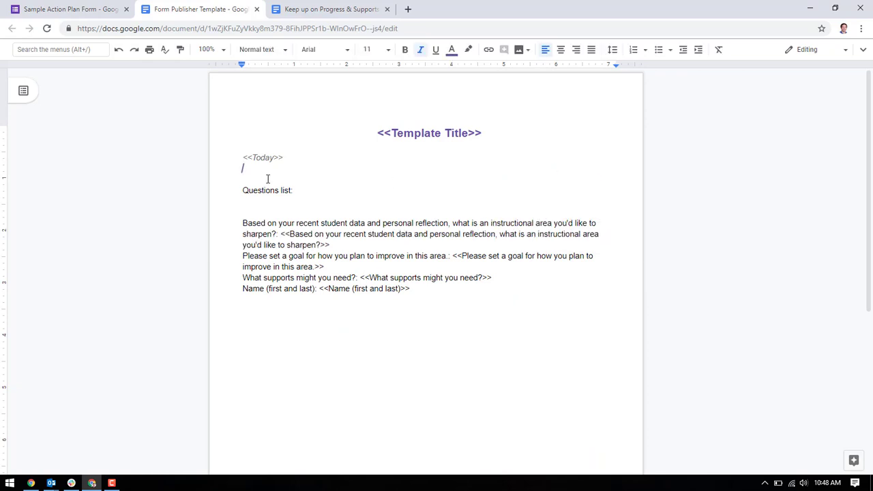
Replace the "Questions list:" line with "Message here: what this is and who has access" and remove the extra blank line.
left_click_drag(299, 190, 232, 190)
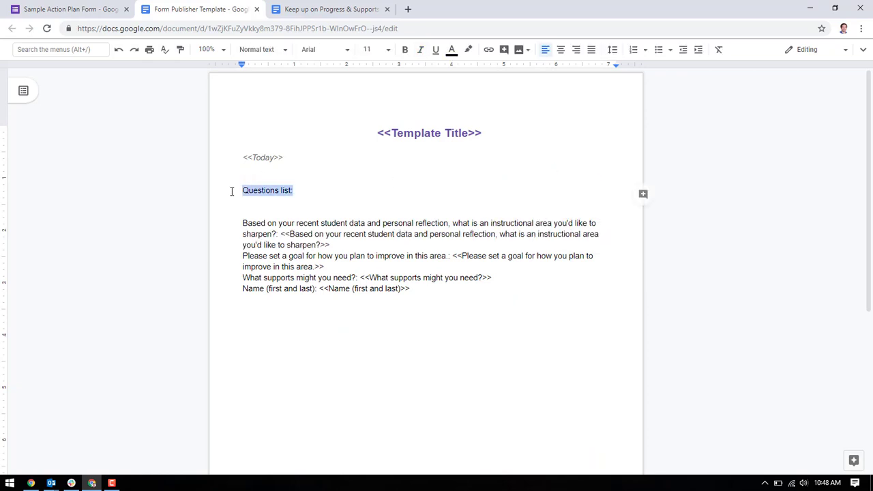
key("BackSpace")
key("Delete")
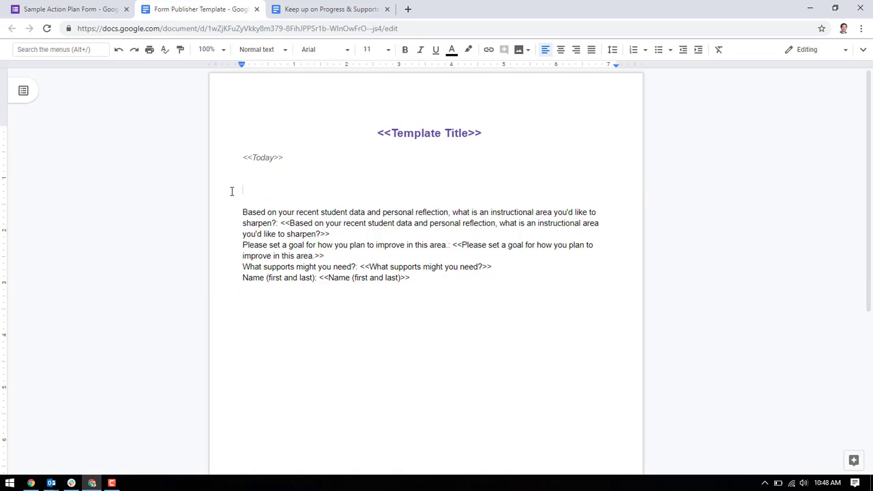
type("Message here: what this is and wh")
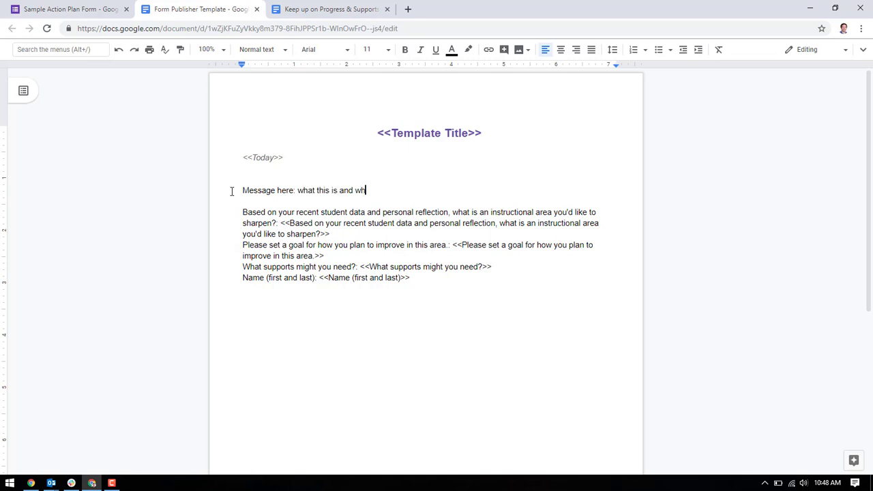
type("o has acces")
Examine the introductory message in the Tech Integration Action Plan 2018/19 example document, and return to the template.
key("alt+Tab")
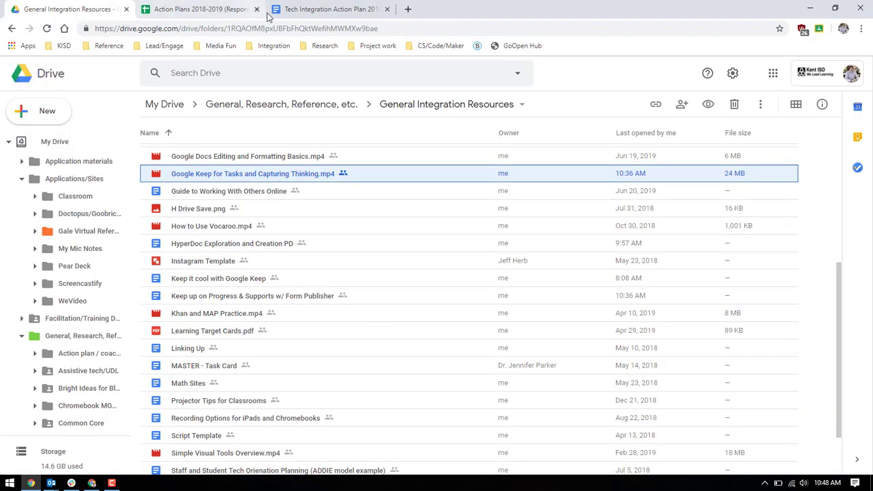
left_click(283, 14)
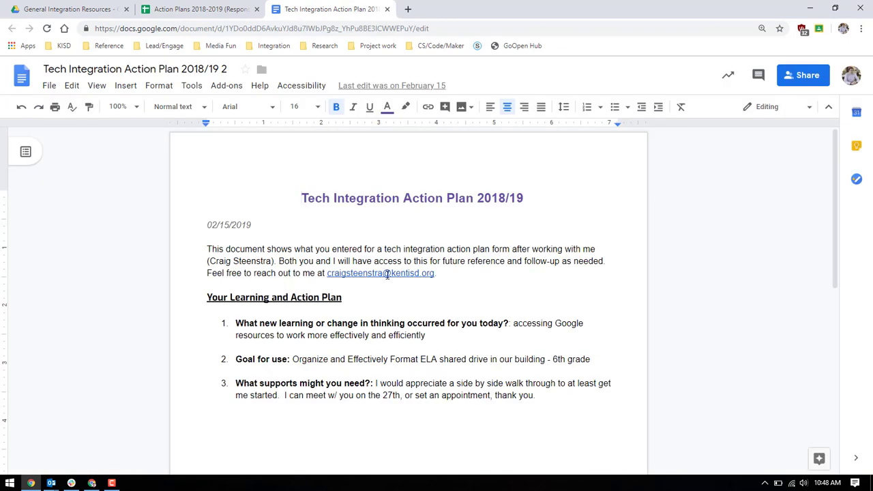
left_click_drag(455, 273, 206, 249)
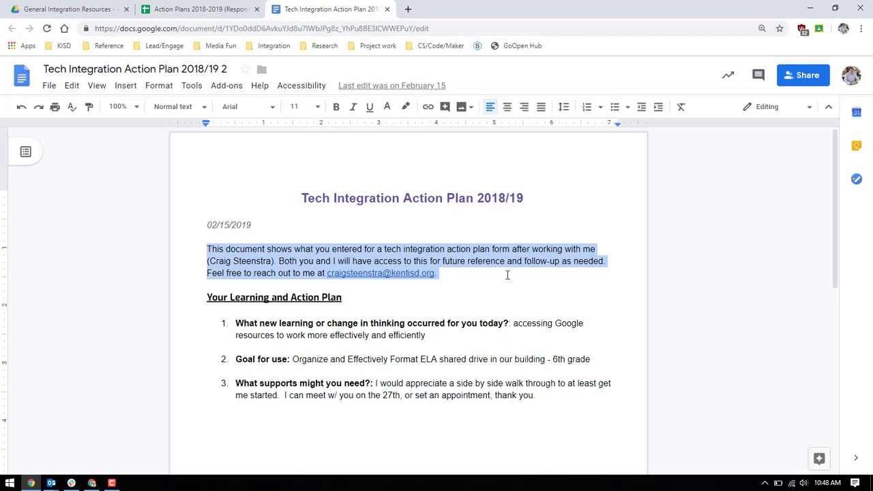
key("alt+Tab")
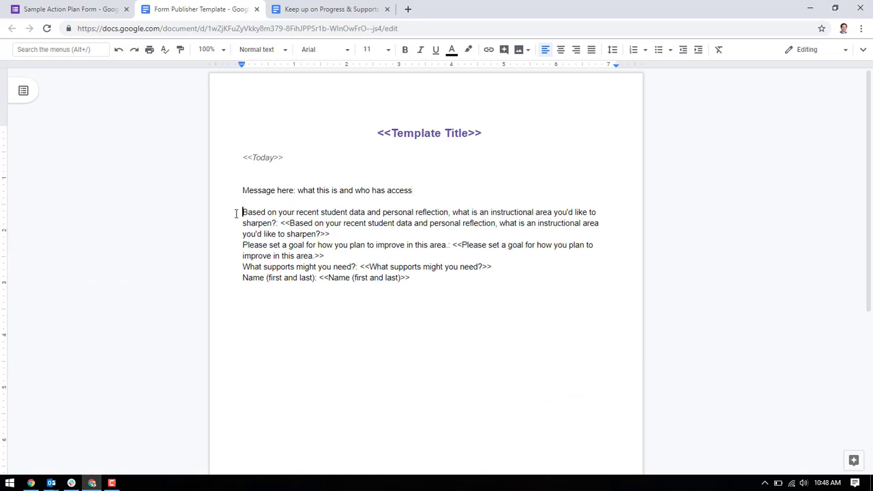
Turn the student data and personal reflection line into list item 1.) and bold its question text.
type("1.)")
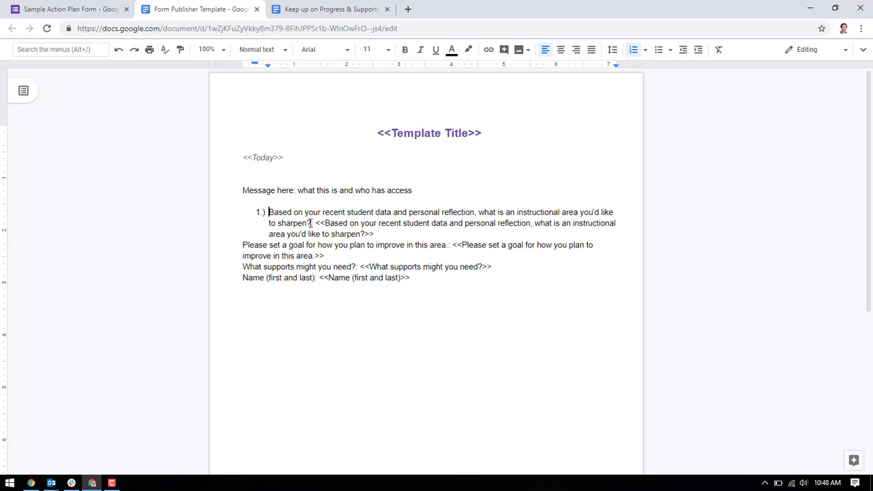
left_click_drag(312, 223, 270, 215)
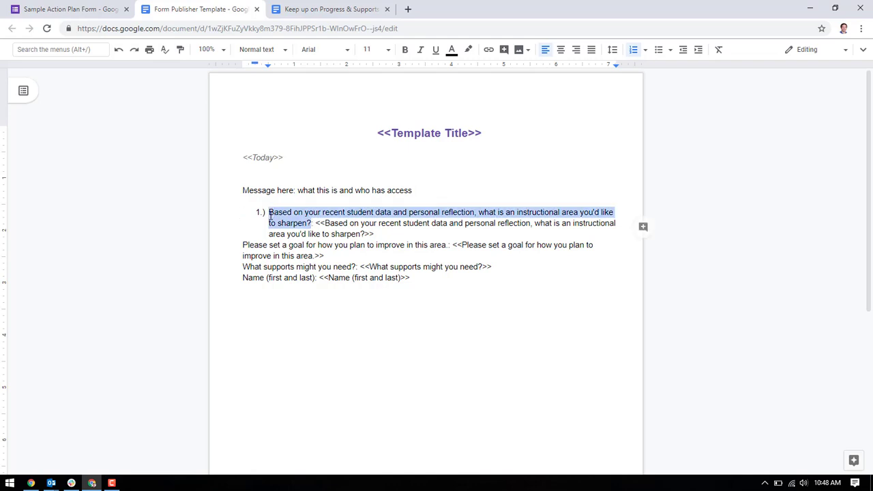
key("ctrl+b")
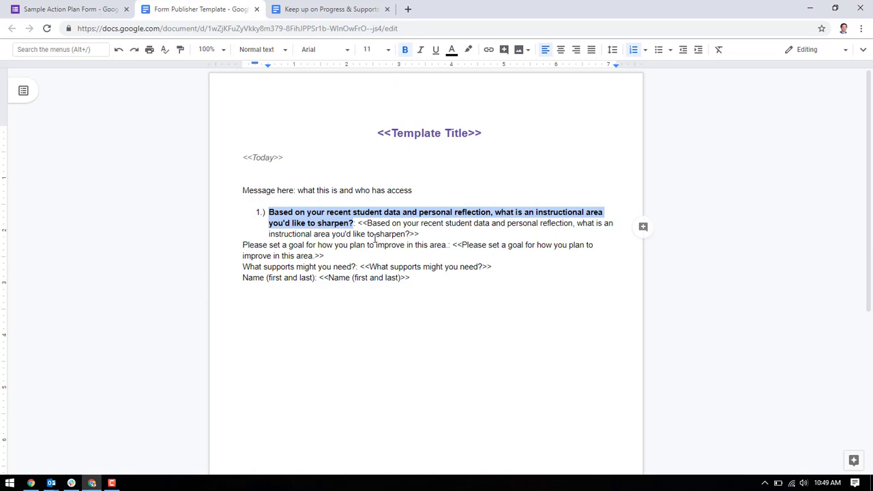
Make the goal-setting line list item 2.) and bold its text through the end of the wording inside the marker.
left_click(240, 245)
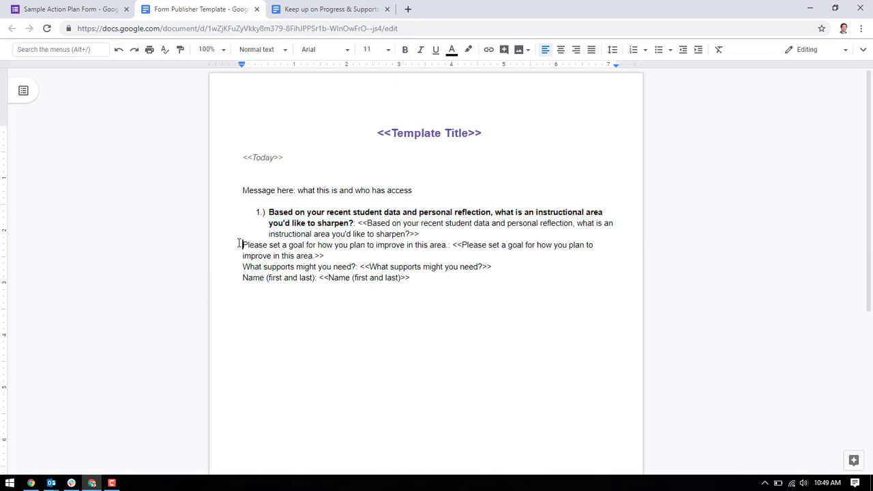
key("ctrl+shift+7")
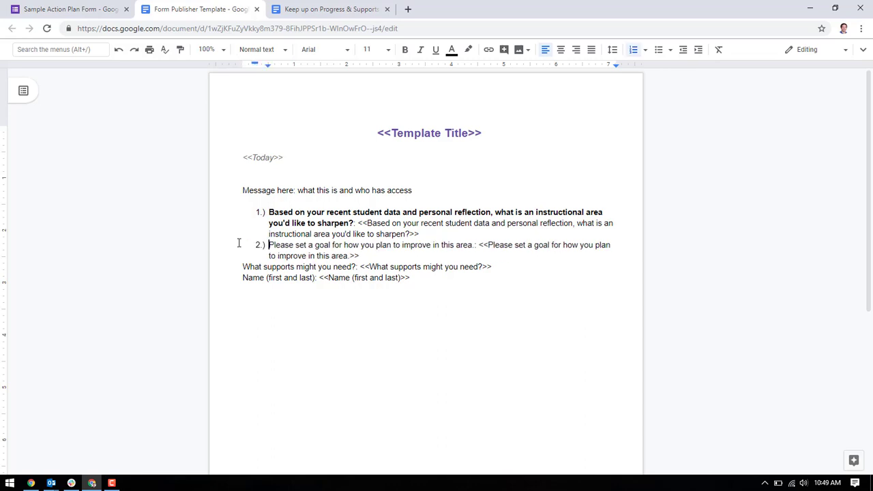
left_click_drag(348, 256, 268, 247)
key("ctrl+b")
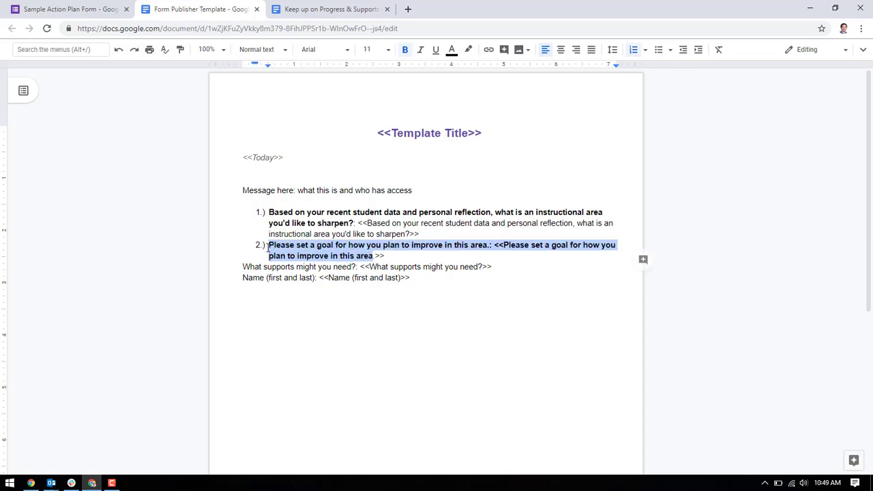
Number the "What supports might you need?" line as 3.) and bold its question wording.
left_click(237, 266)
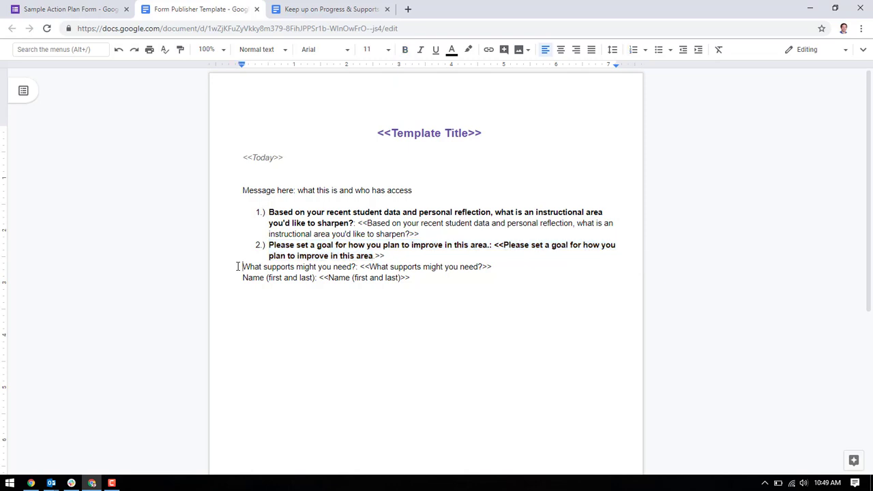
type("3.)")
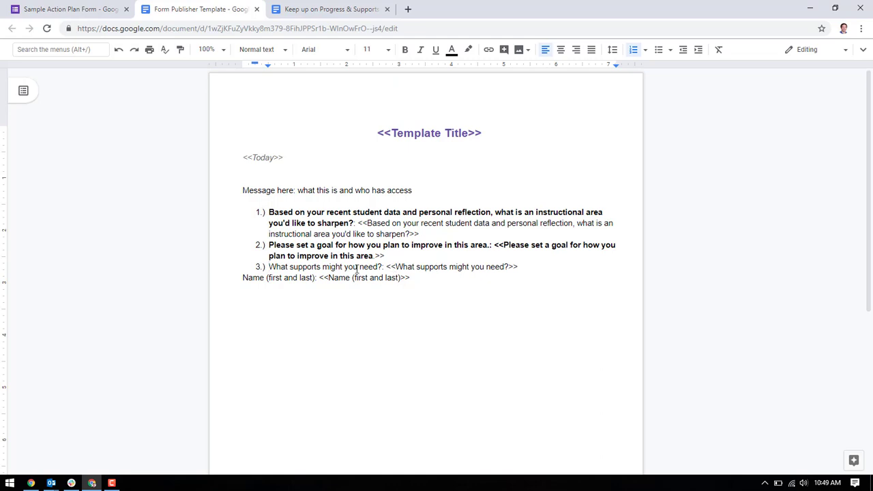
left_click_drag(377, 266, 269, 267)
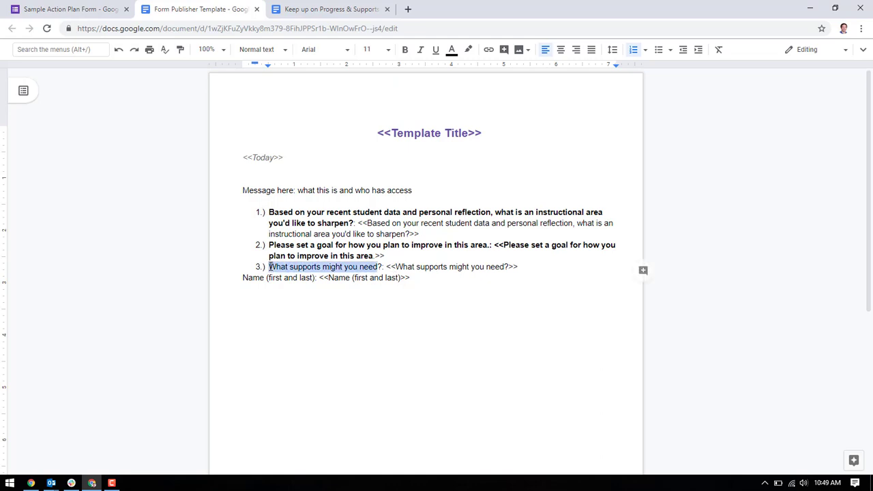
key("ctrl+b")
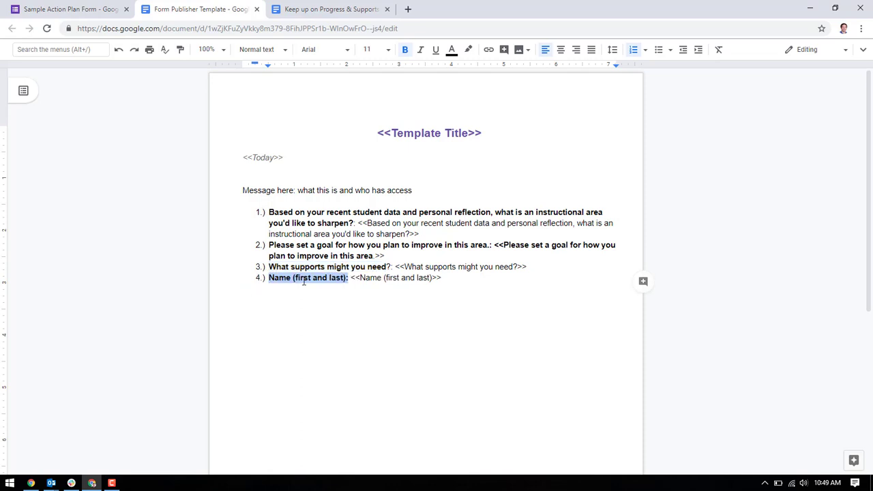
Delete the "Name (first and last)" line and its list number from the end of the template.
key("shift+End")
key("BackSpace")
key("BackSpace")
key("BackSpace")
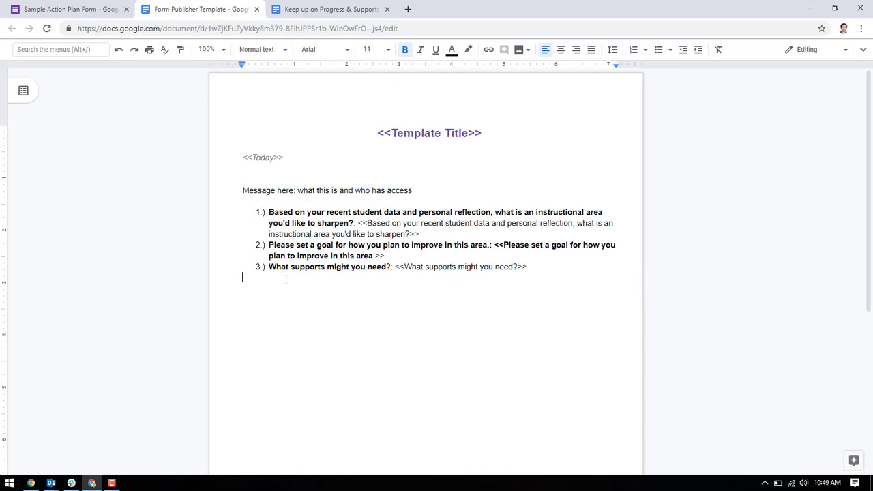
Return to the Sample Action Plan Form and advance Form Publisher to the destination folder and naming convention settings.
left_click(78, 10)
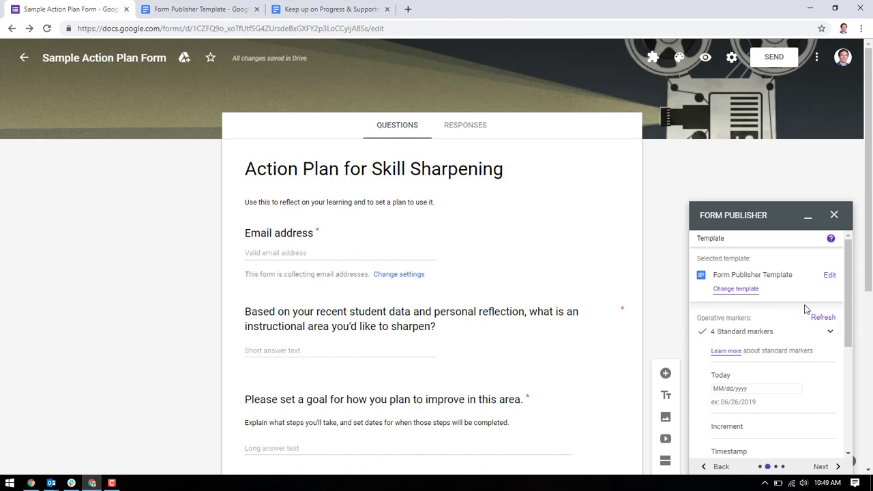
scroll(794, 300, "down", 1)
scroll(805, 311, "up", 1)
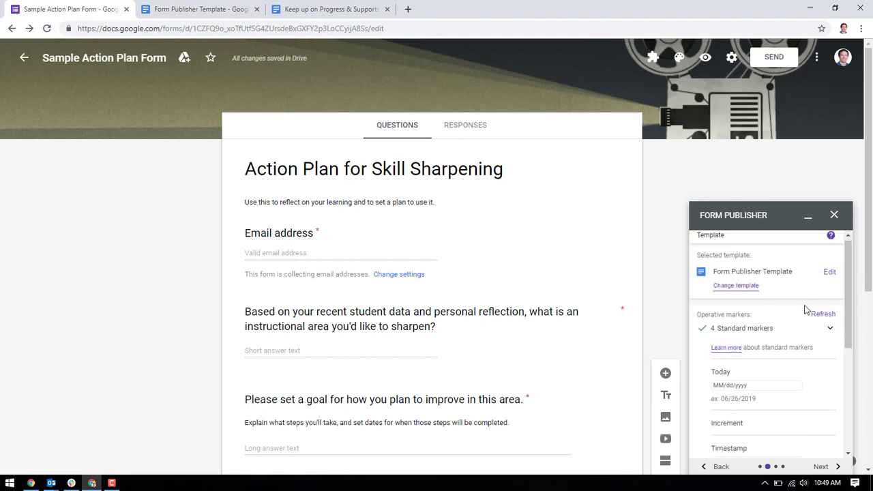
left_click(821, 467)
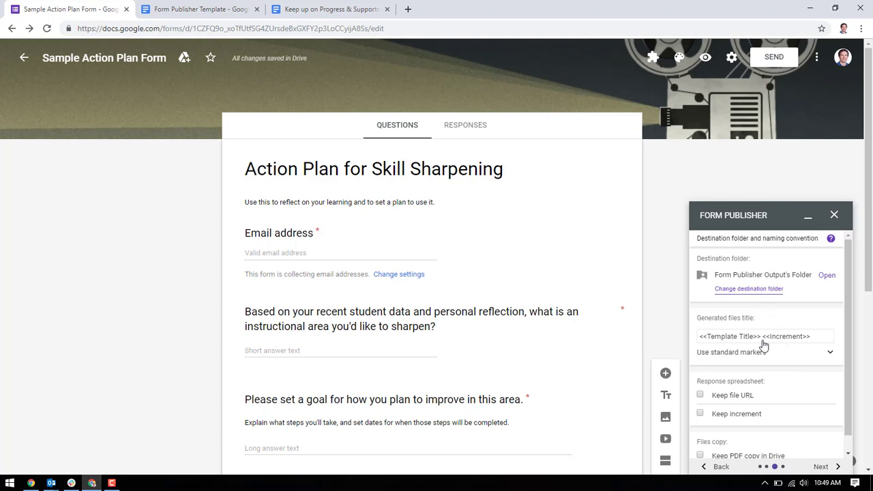
scroll(737, 348, "down", 1)
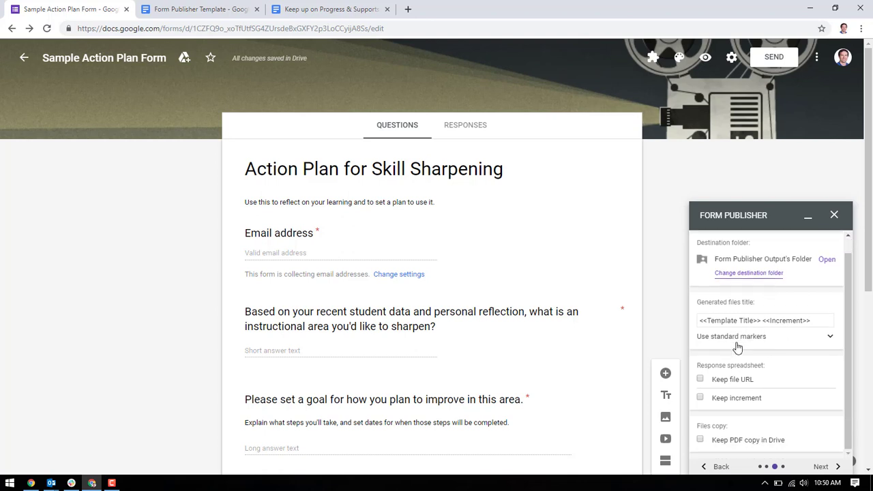
Remove the word Increment from the second marker in the generated files title, keeping its empty << >> brackets.
left_click(785, 325)
double_click(786, 322)
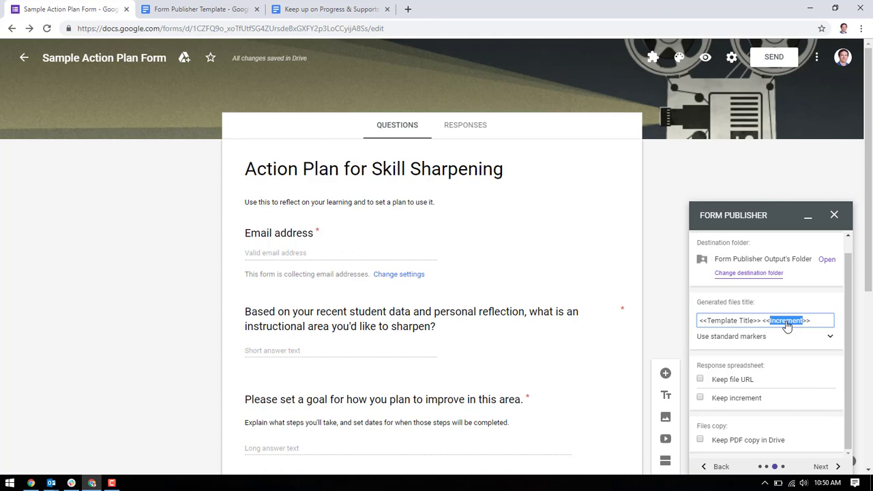
type("Name")
key("BackSpace")
key("BackSpace")
key("BackSpace")
key("BackSpace")
Copy the question title "Name (first and last)" from the form and paste it into the empty marker of the generated files title.
scroll(499, 359, "down", 3)
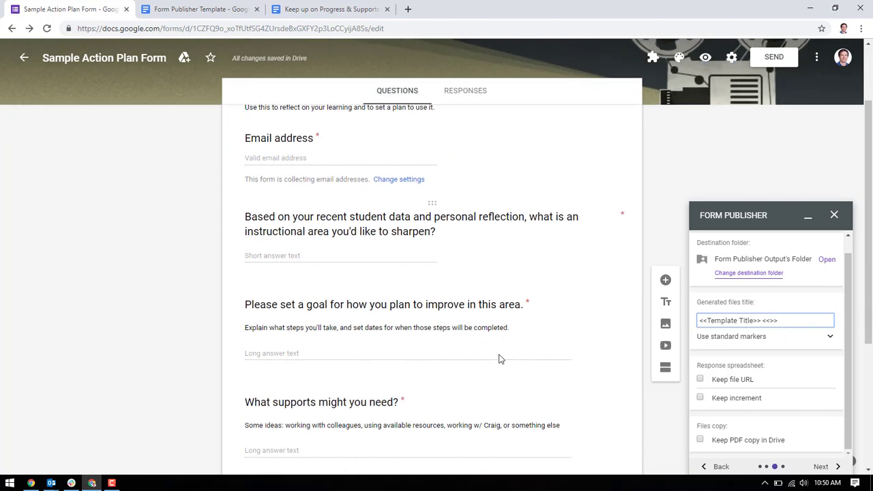
scroll(501, 359, "down", 2)
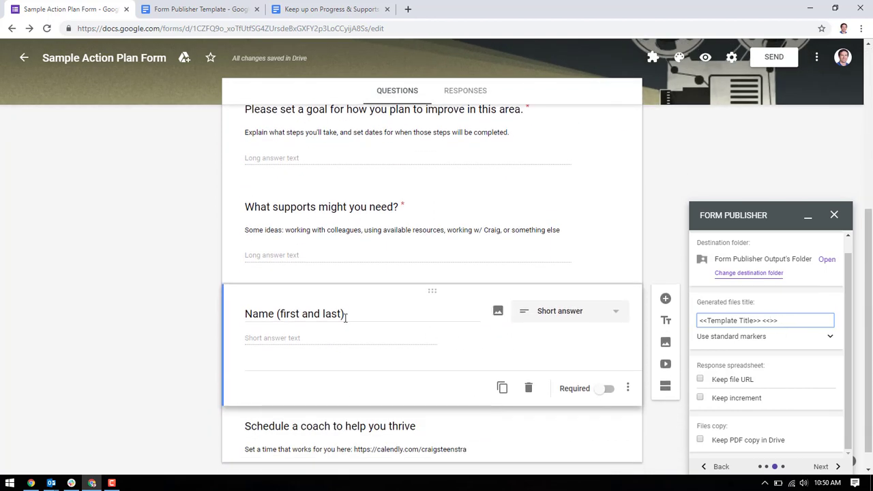
triple_click(309, 318)
key("ctrl+c")
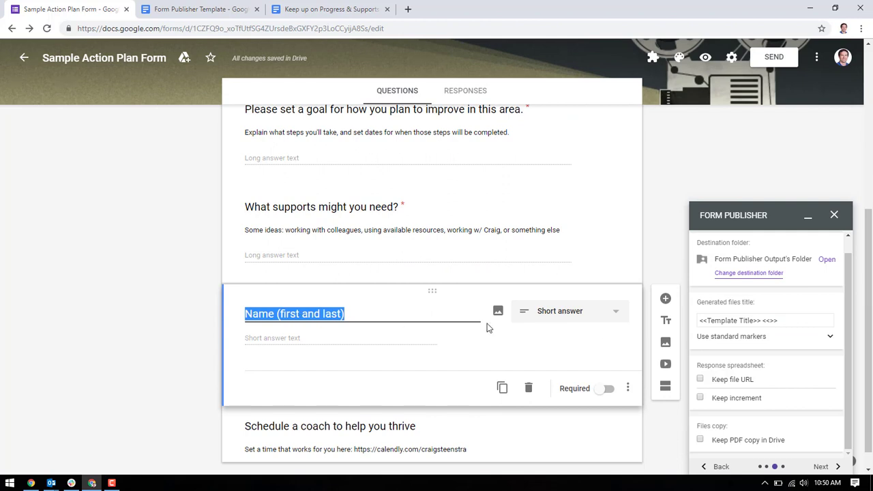
left_click(769, 321)
key("ctrl+v")
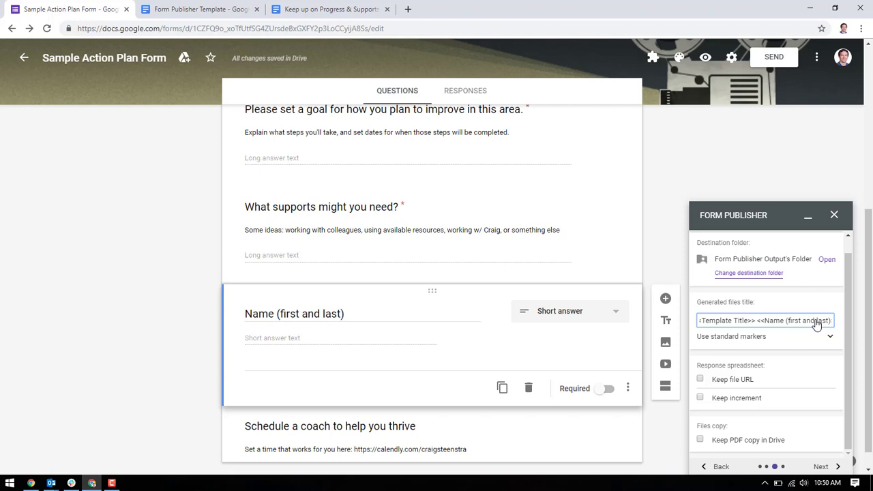
Enable Keep file URL for the response spreadsheet and continue to the sharing options and notifications.
scroll(786, 337, "down", 1)
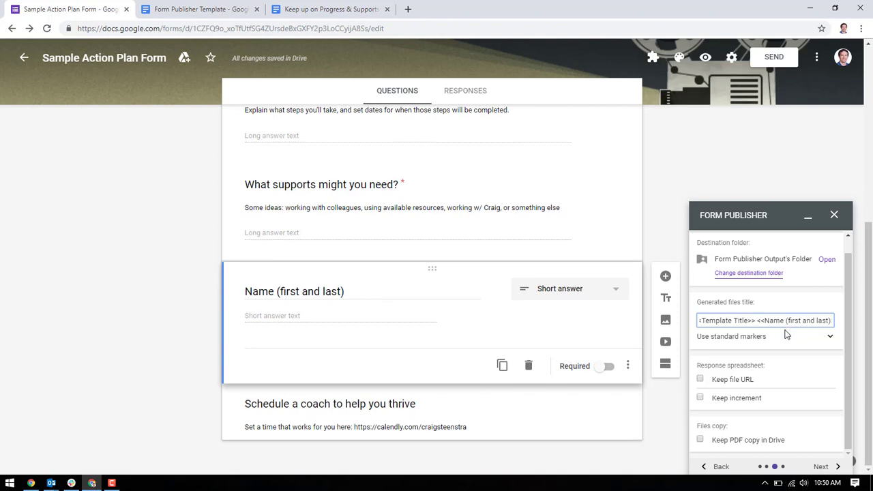
left_click(701, 381)
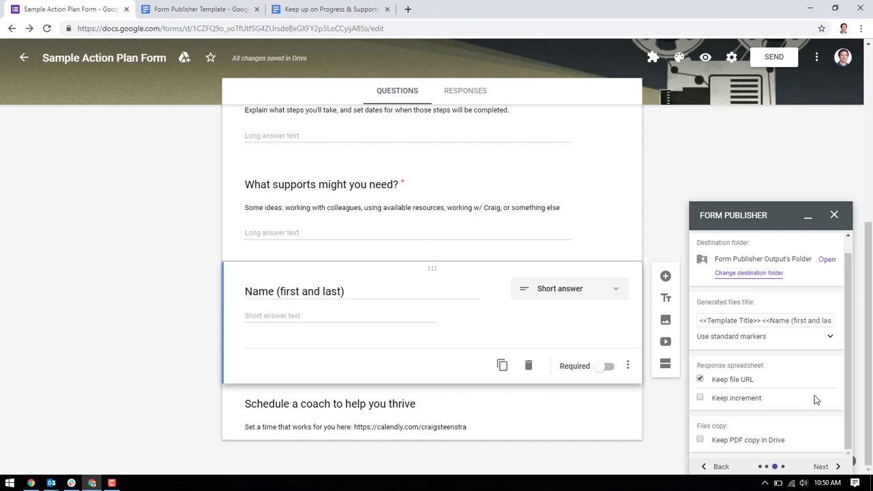
left_click(826, 468)
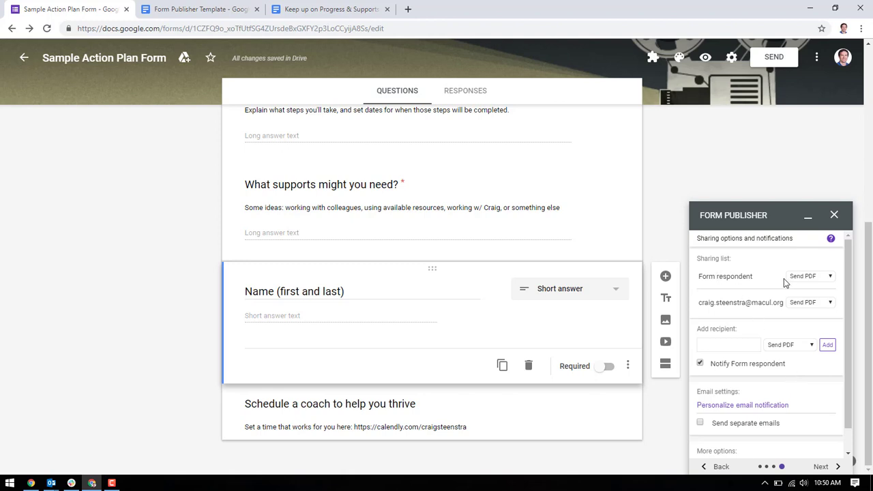
Set the sharing permission to Can edit for both the form respondent and the listed e-mail recipient.
left_click(829, 279)
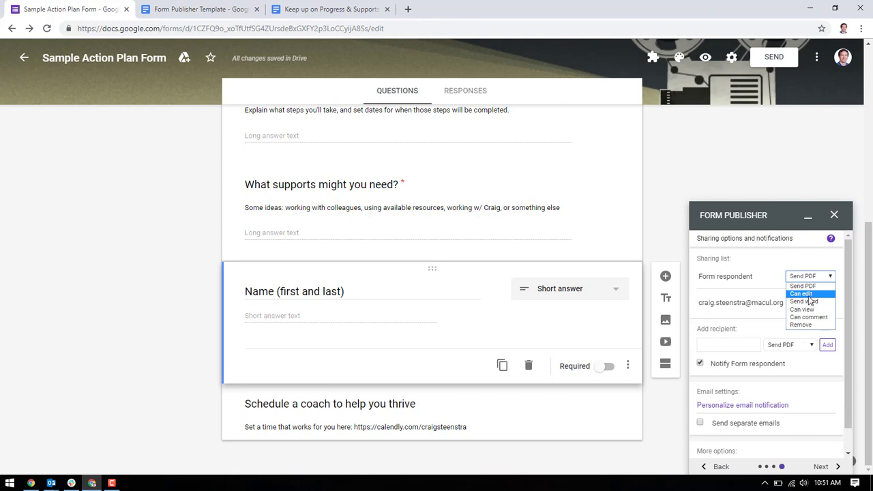
left_click(809, 297)
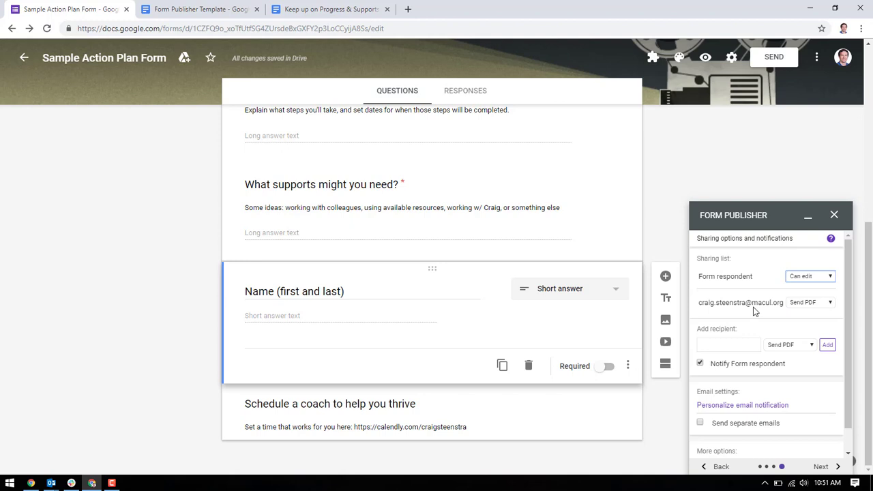
left_click(820, 307)
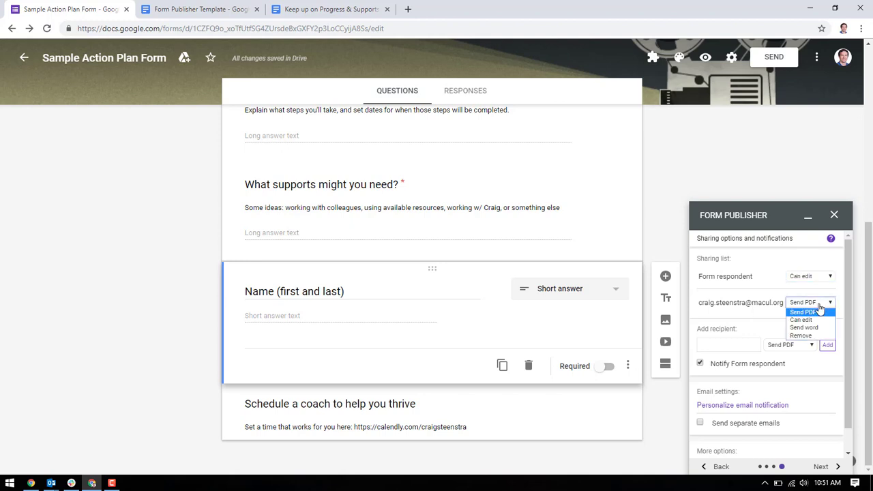
left_click(805, 322)
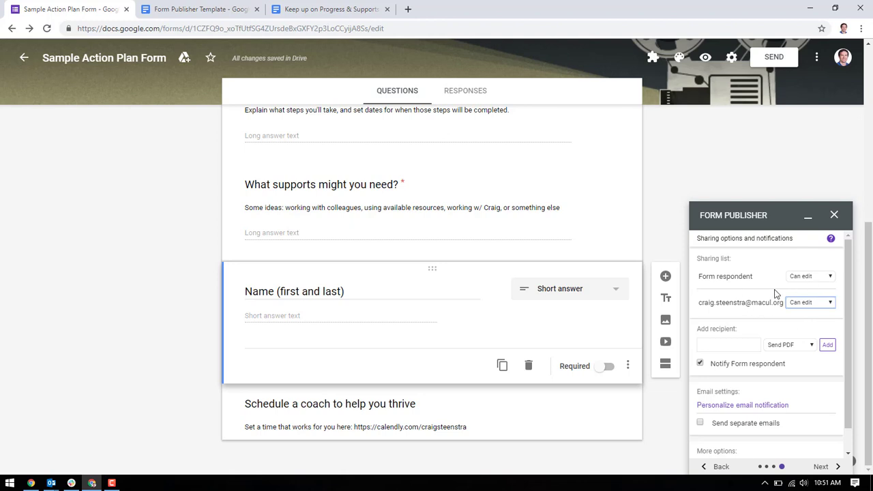
Set the permission for an added recipient to Can edit and finish the Form Publisher setup.
scroll(762, 304, "down", 1)
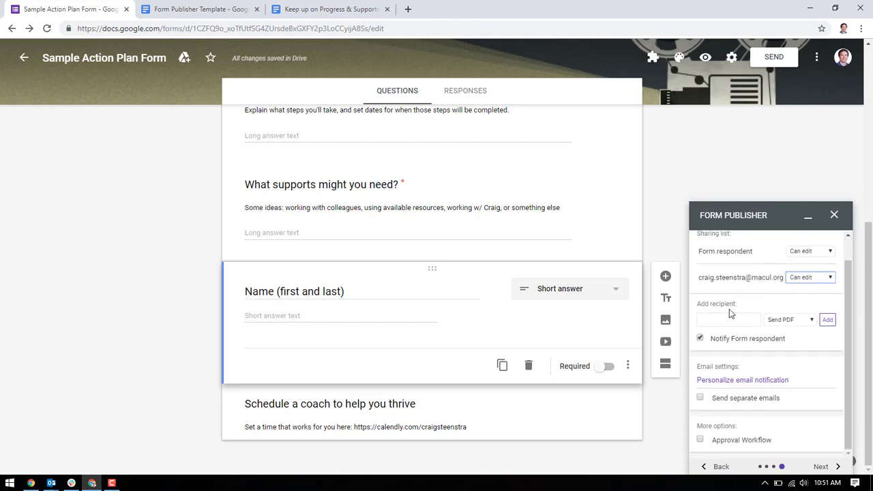
left_click(783, 324)
left_click(767, 364)
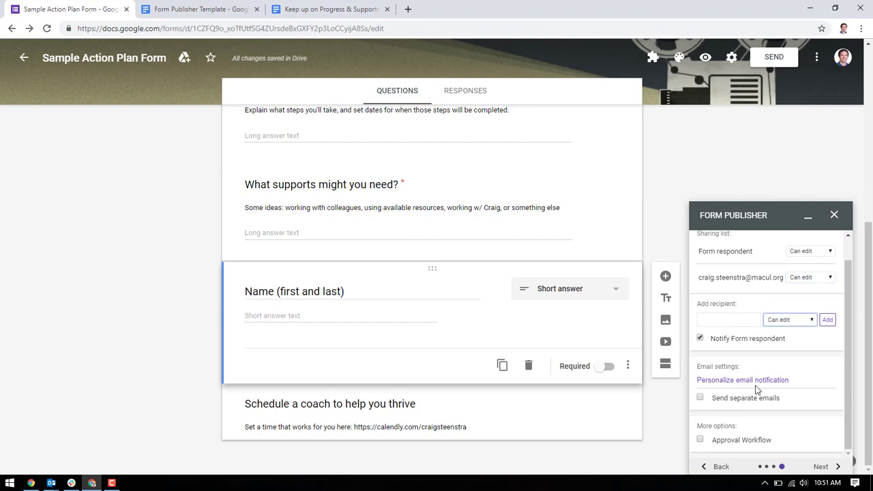
left_click(822, 468)
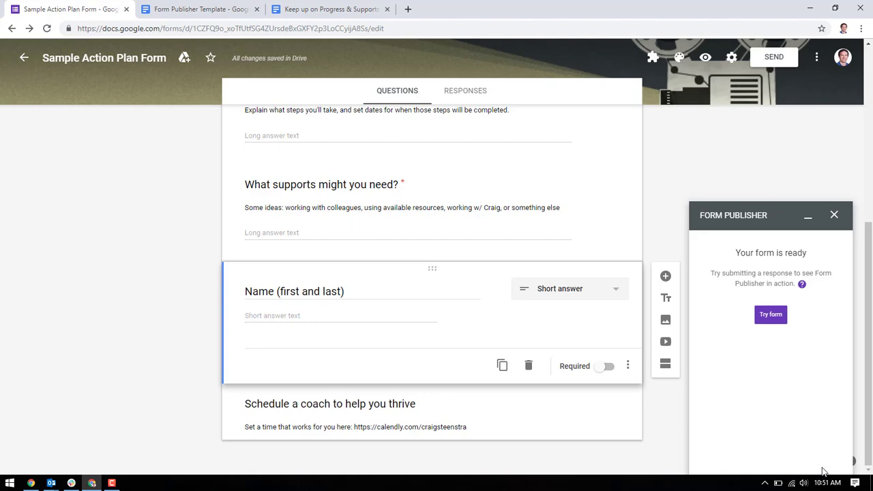
Switch to the Action Plans 2018-2019 (Responses) spreadsheet and open the first response's Form Publisher document to examine its answers.
key("alt+Tab")
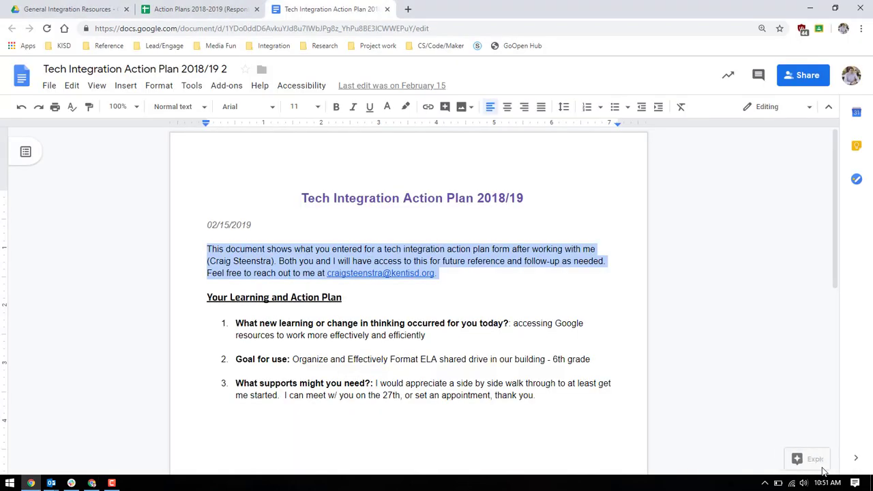
left_click(179, 17)
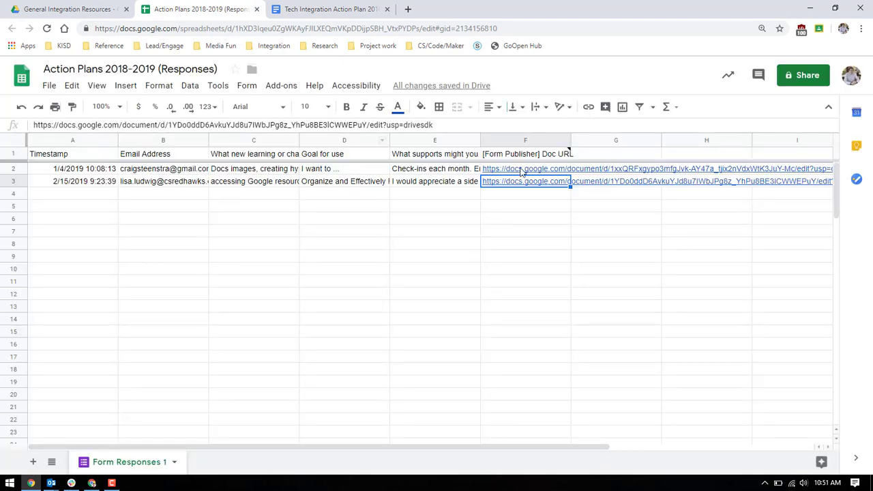
mouse_move(538, 170)
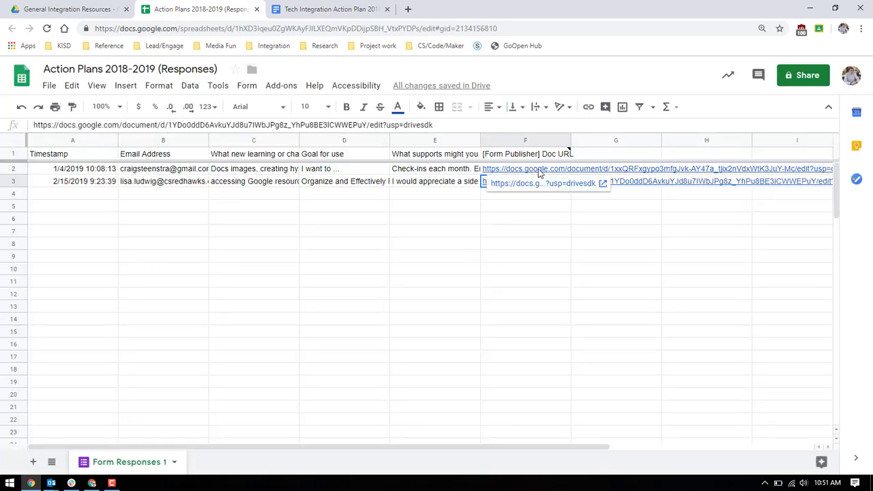
left_click(502, 170)
left_click(508, 184)
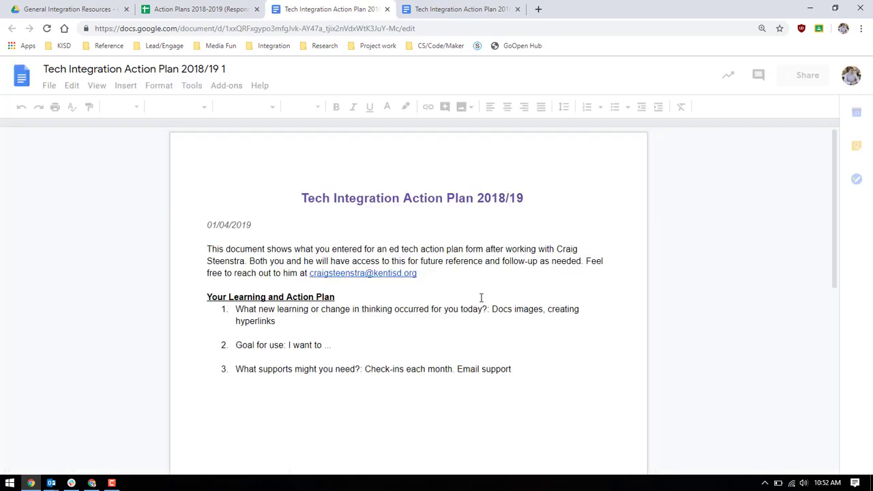
left_click(303, 322)
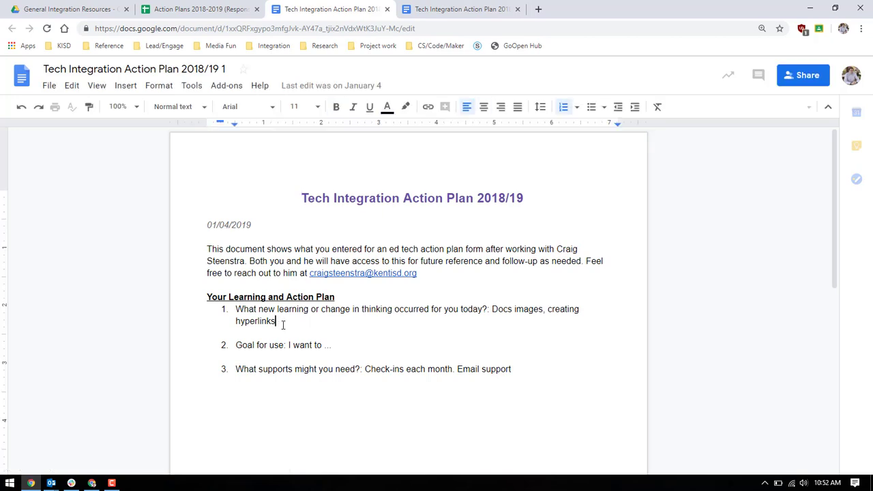
Draft the comment "This is good. Have you thought about..." on the whole first item under Your Learning and Action Plan.
triple_click(244, 312)
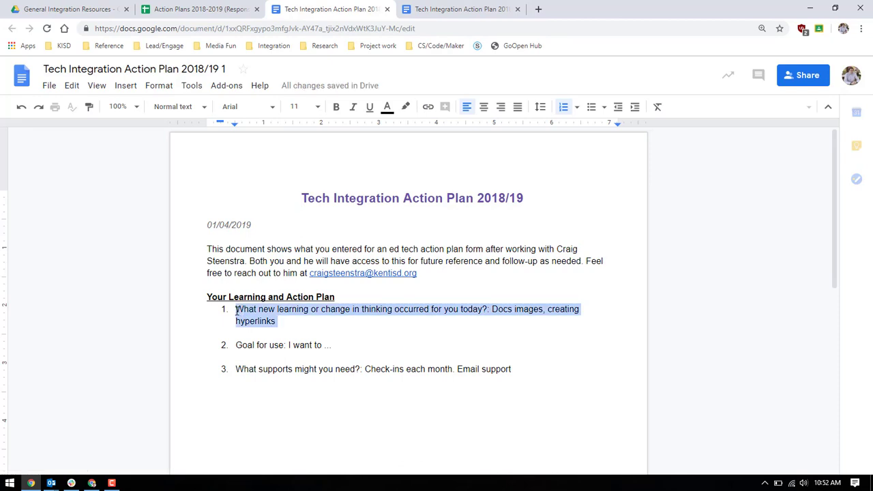
right_click(239, 314)
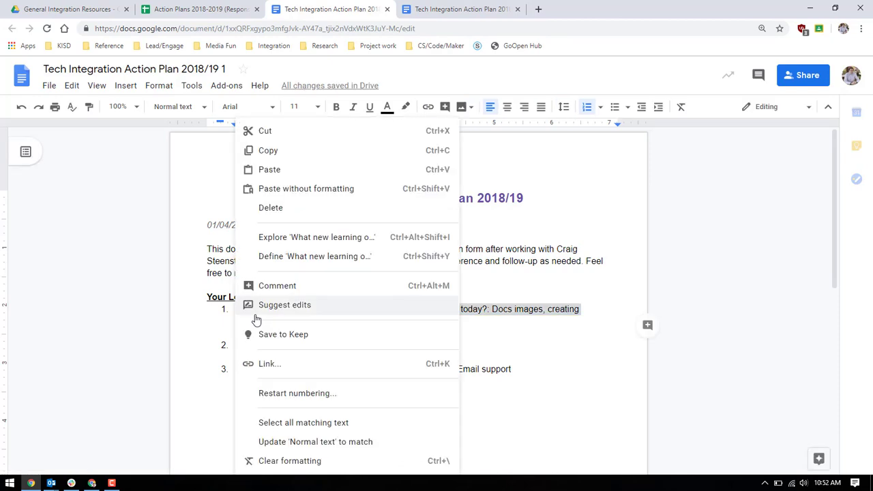
left_click(285, 287)
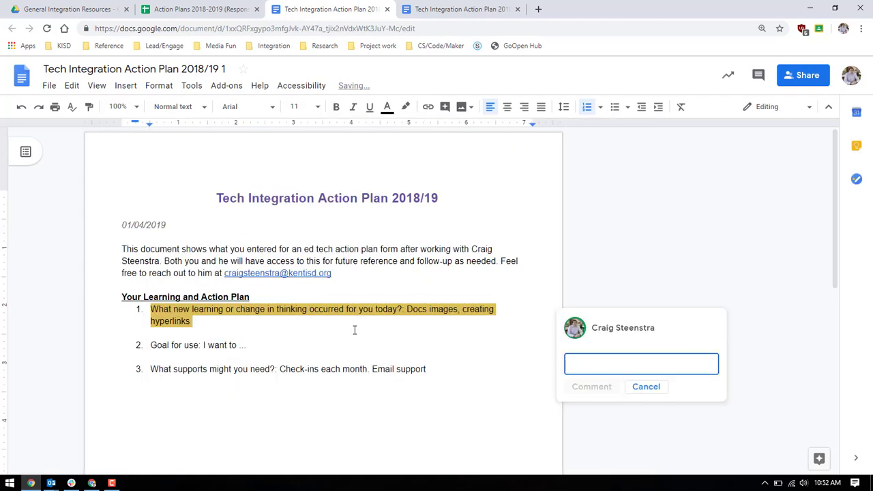
type("This is go")
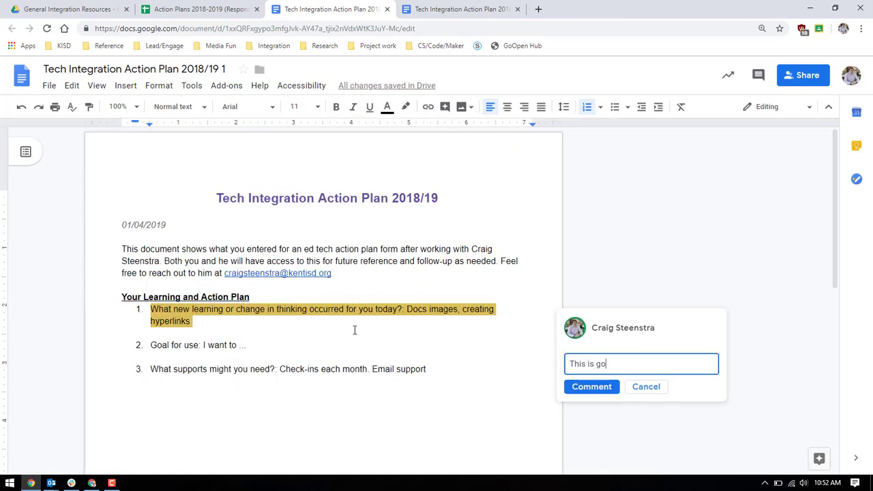
type("od. Have you thought about")
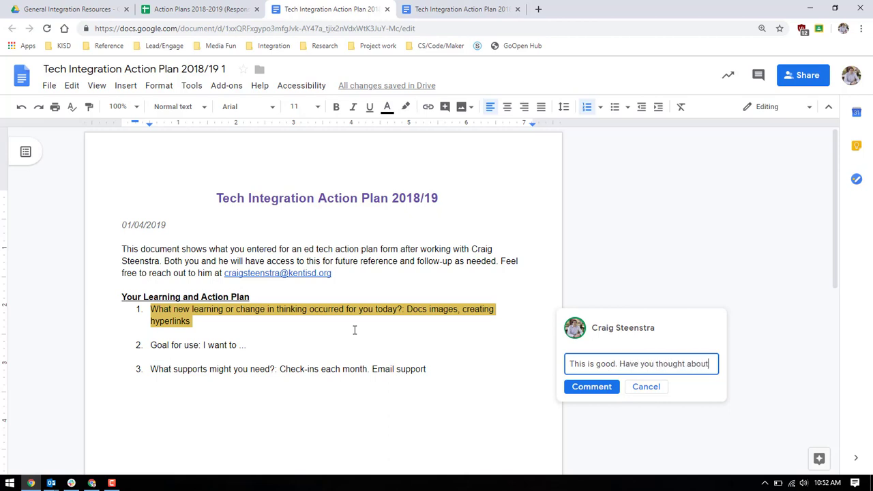
type("...")
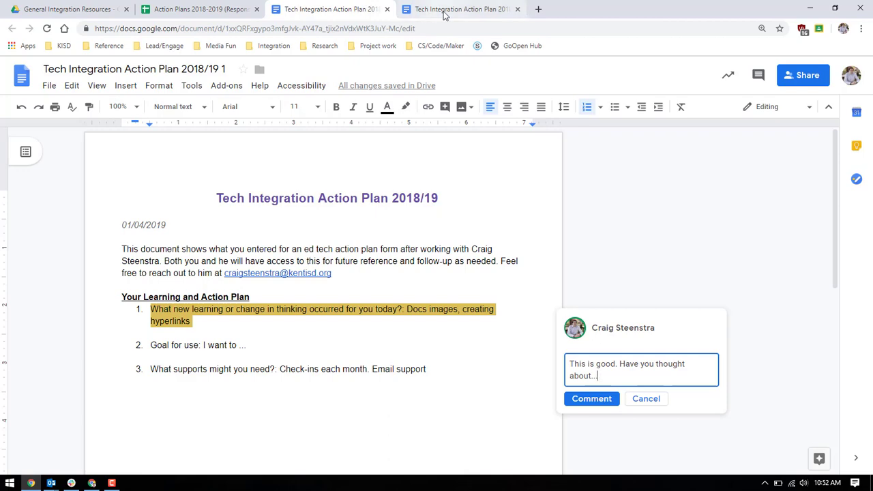
Switch to the browser window with the Sample Action Plan Form and bring up the Keep up on Progress & Supports document.
key("alt+Tab")
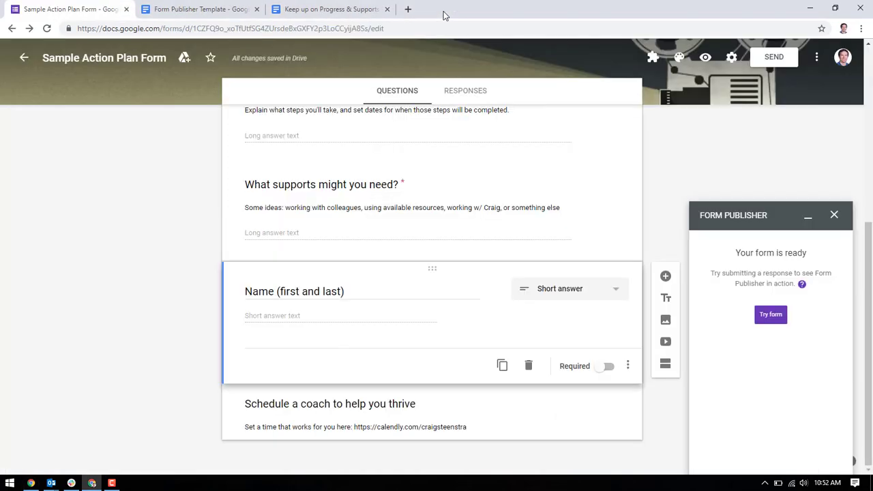
left_click(205, 9)
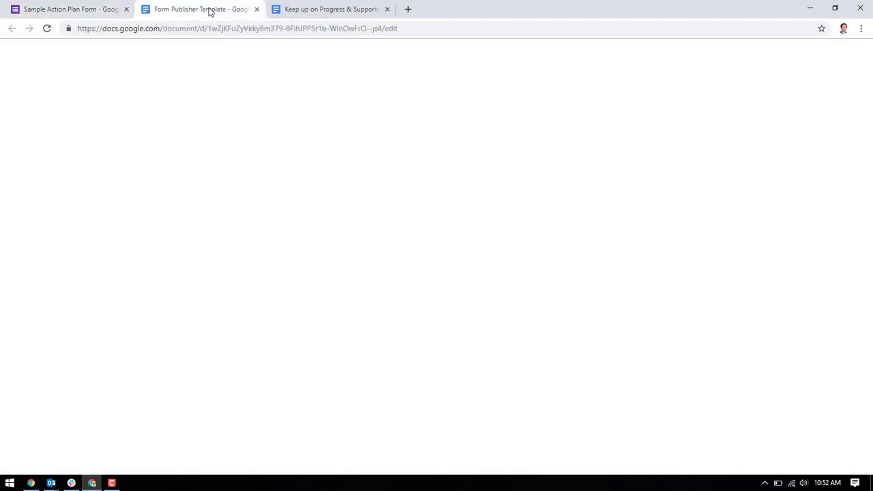
left_click(335, 10)
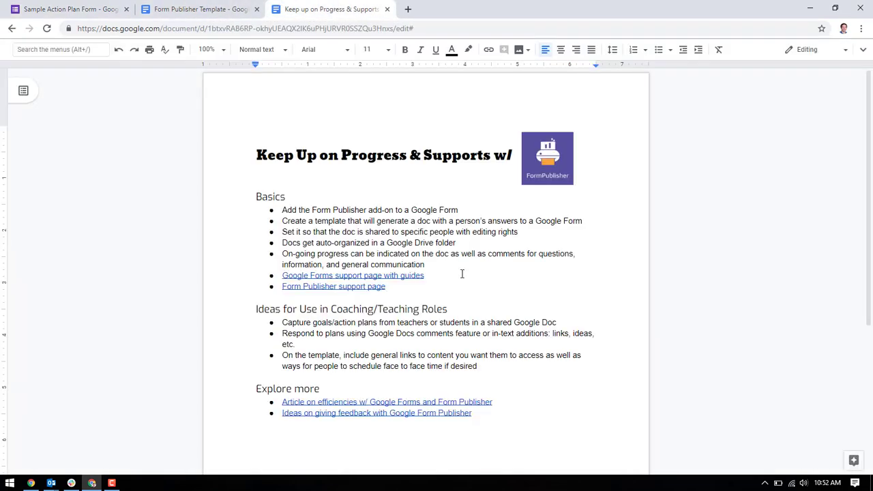